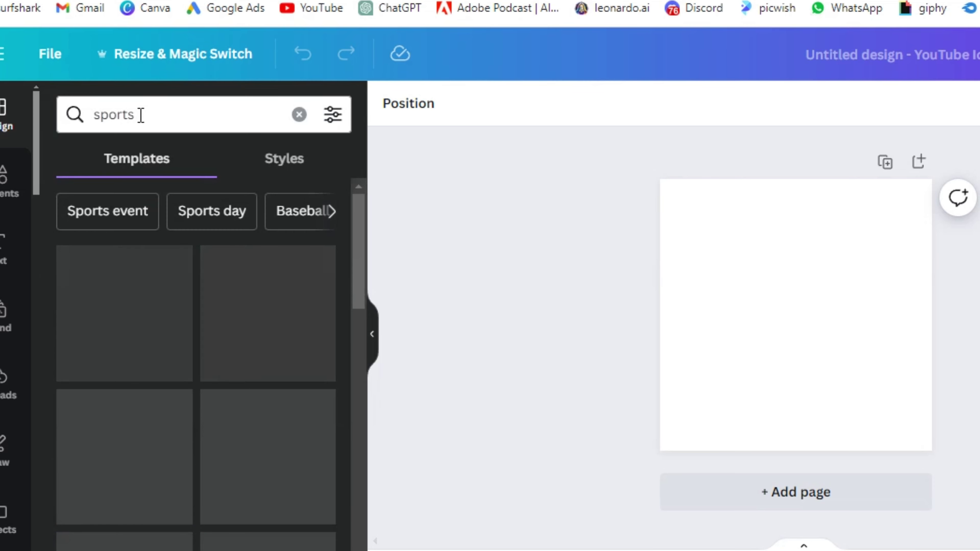
- Apply the red Wardiere football logo template and rename the club text to 'ScoreScoop'
scroll(194, 392, down, 5)
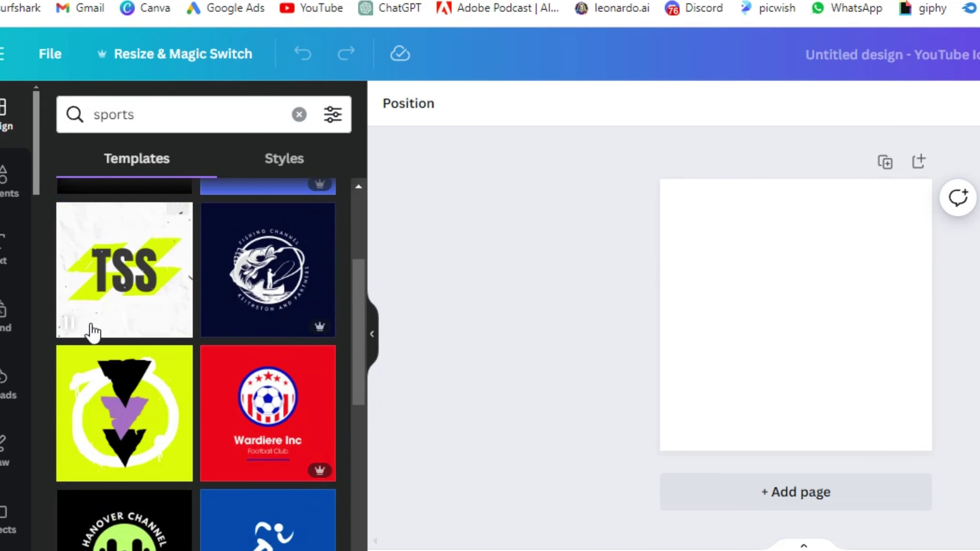
scroll(196, 309, down, 5)
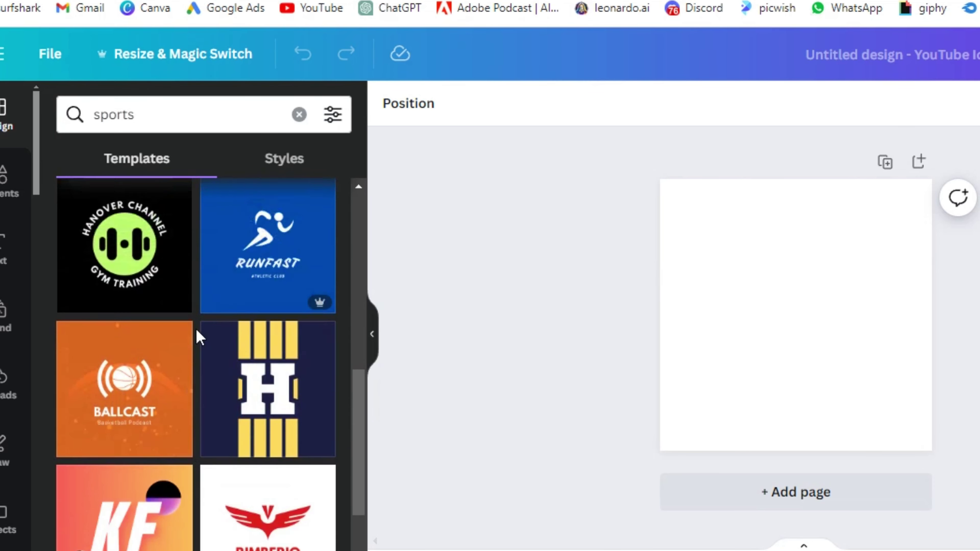
scroll(197, 334, up, 5)
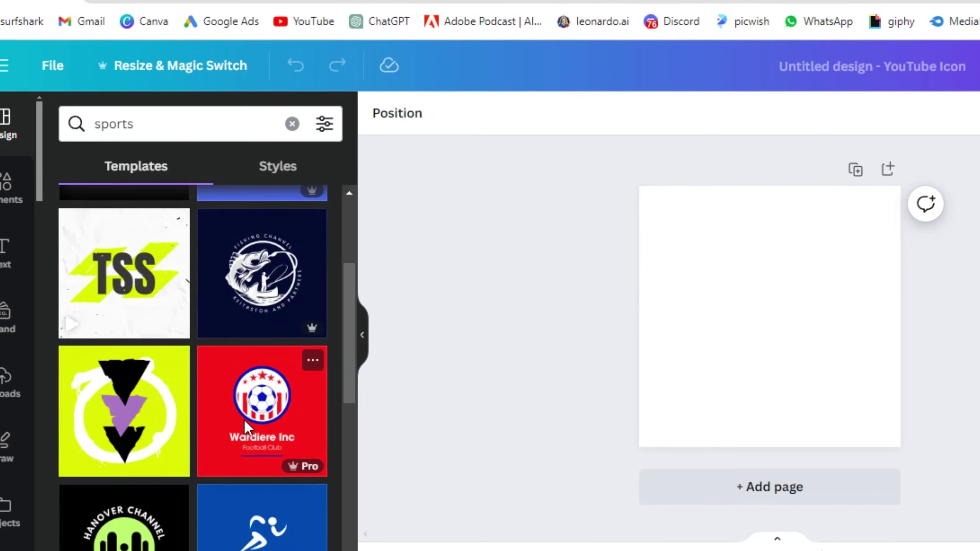
click(250, 410)
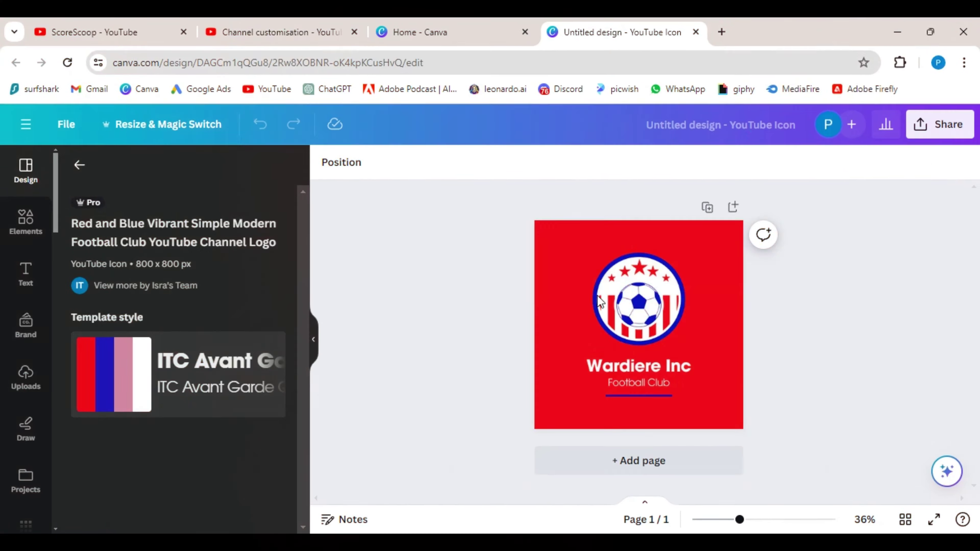
click(656, 367)
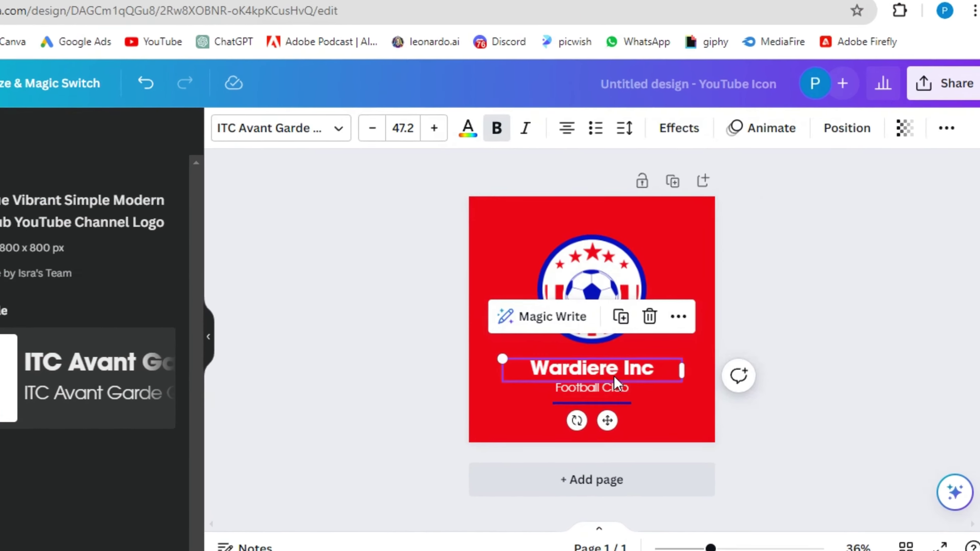
text(ScoreScoop)
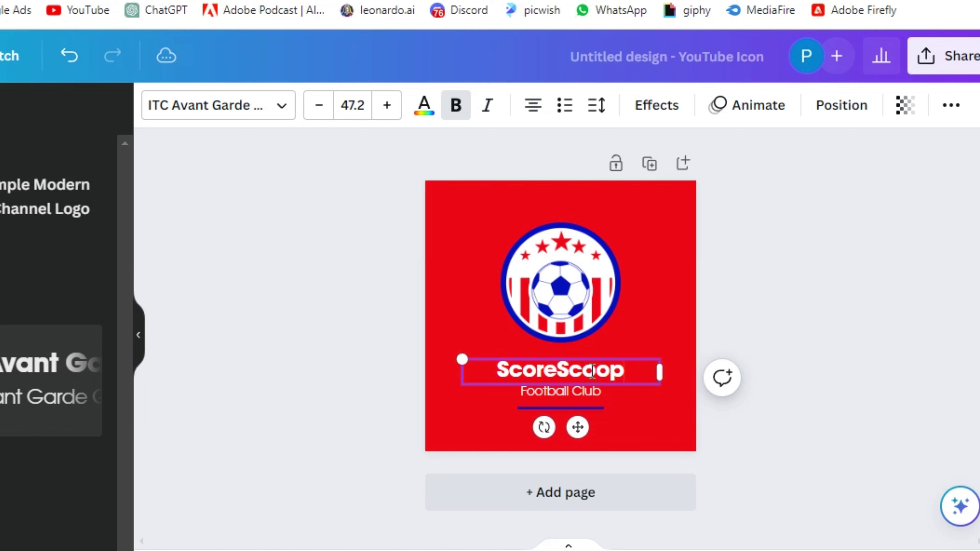
- Replace the subtitle with 'ALL Football Happenings' on one line at font size 21.5
double_click(587, 392)
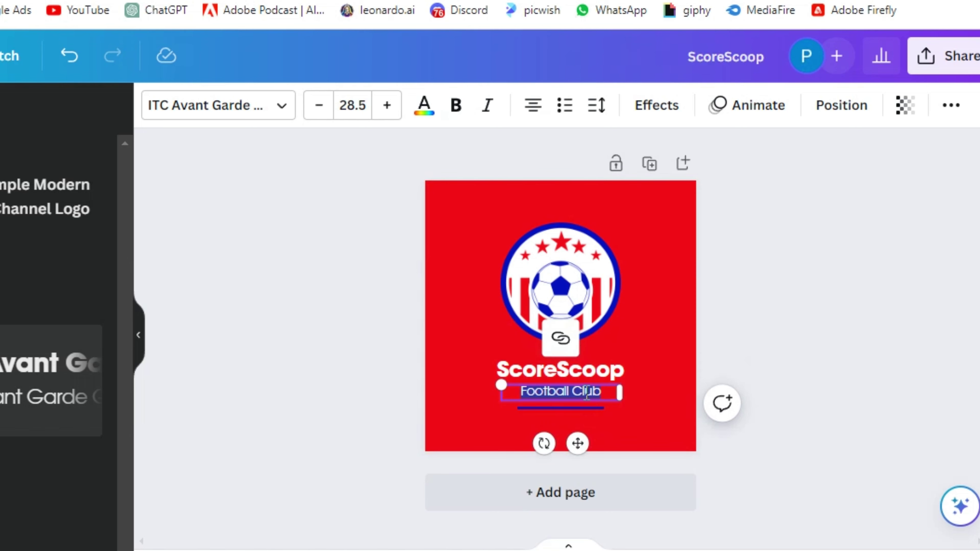
text(ALL Football Happenings)
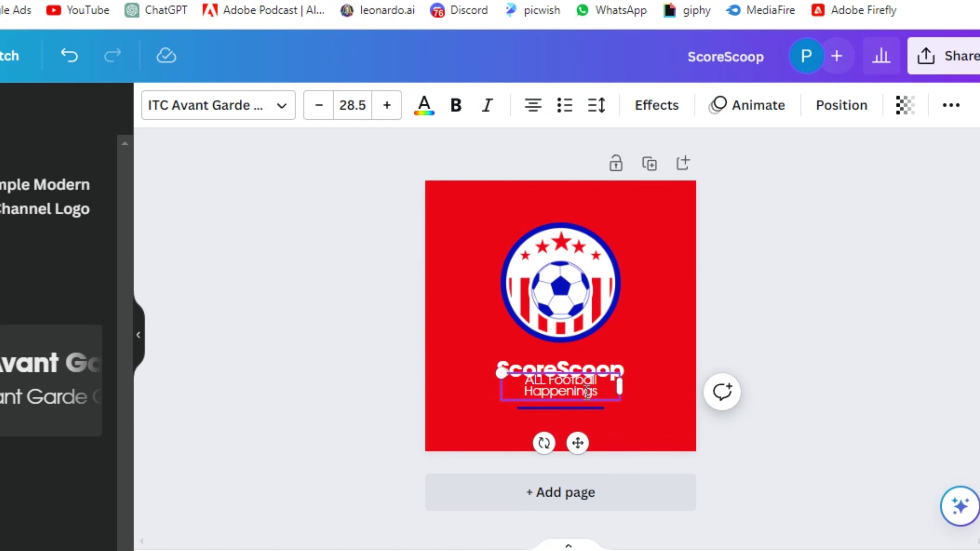
drag(620, 394, 597, 389)
click(319, 105)
click(726, 256)
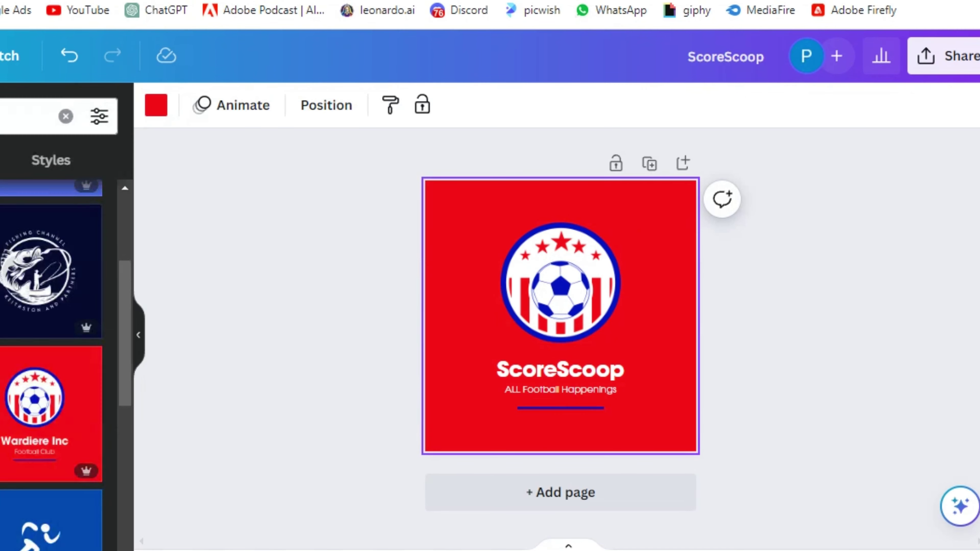
- Download the finished logo from Canva as a PNG
click(953, 56)
click(774, 372)
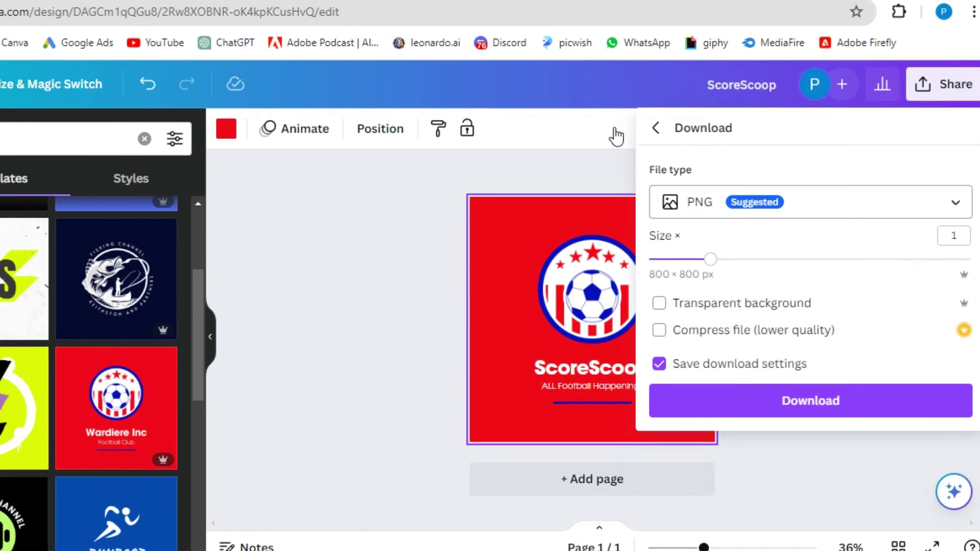
click(810, 400)
- Upload the downloaded logo as the YouTube channel's profile picture and confirm the crop
click(241, 13)
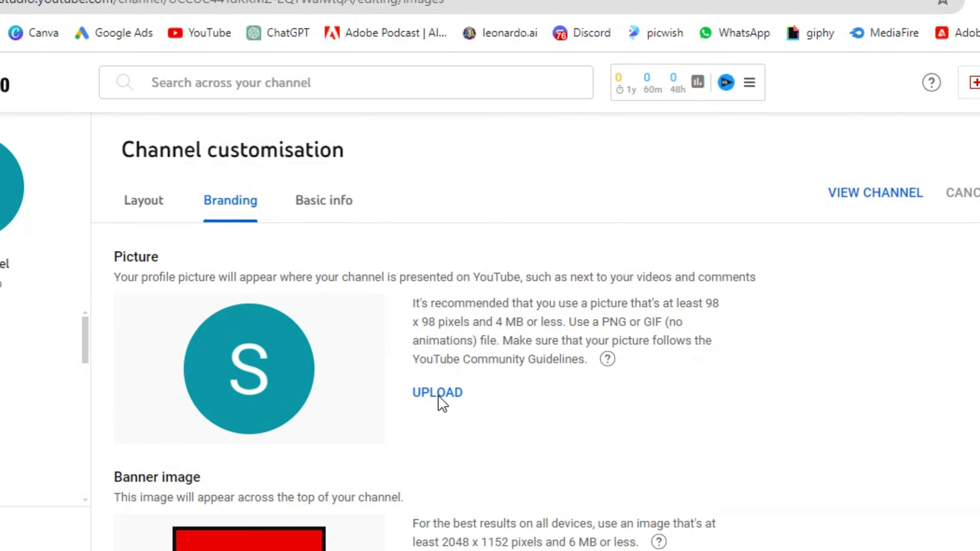
click(446, 377)
click(328, 352)
scroll(580, 326, down, 3)
scroll(595, 334, up, 5)
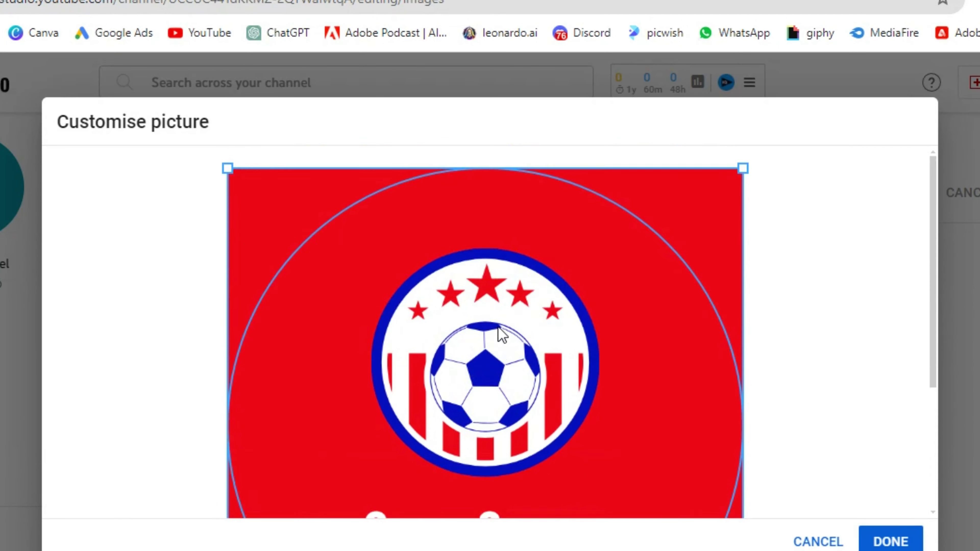
scroll(540, 333, down, 5)
click(884, 540)
scroll(258, 371, down, 3)
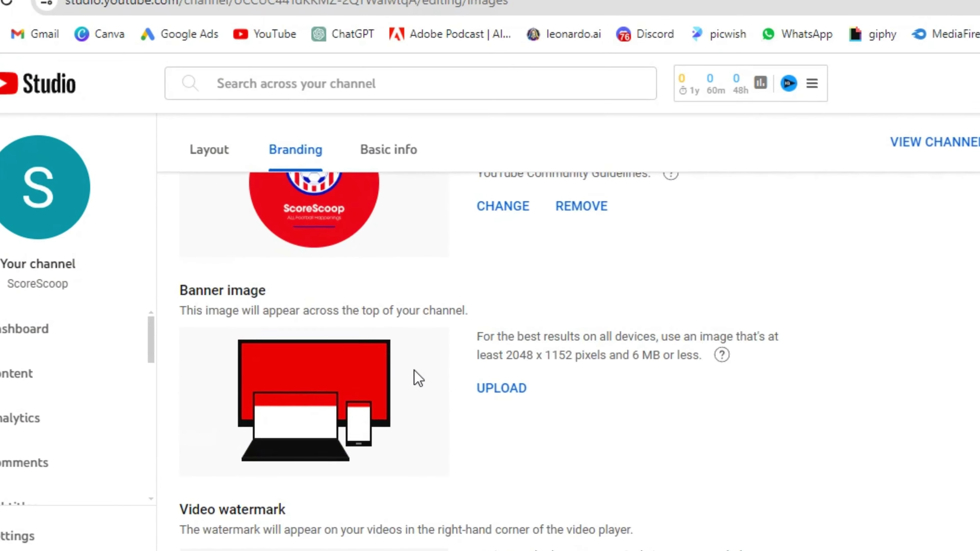
scroll(258, 365, down, 2)
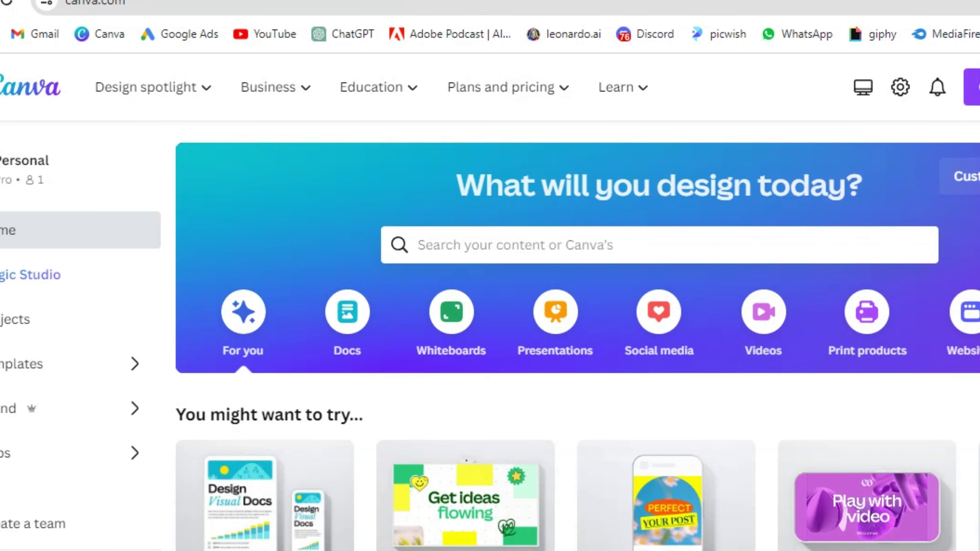
- Start a new YouTube Banner design in Canva via a 'youtube' search
click(909, 97)
text(youtube)
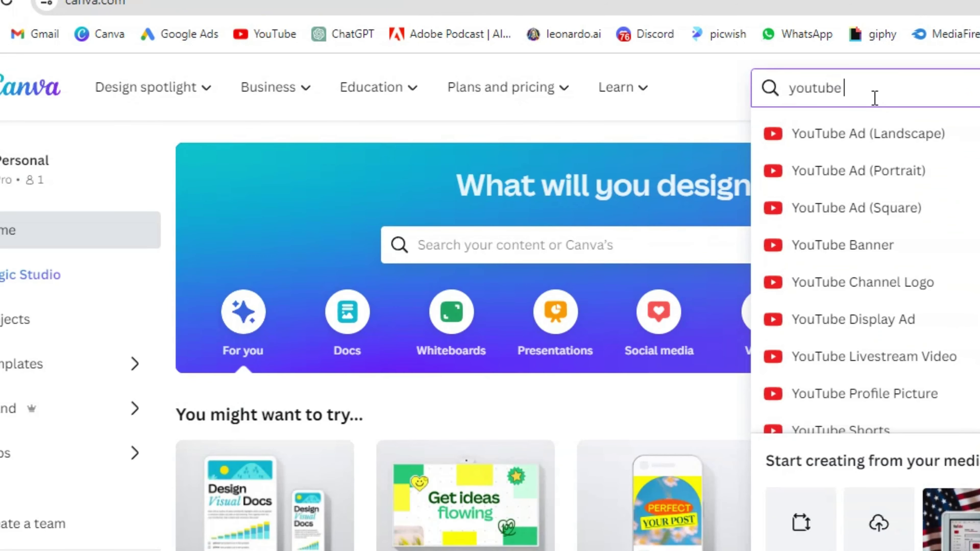
click(855, 264)
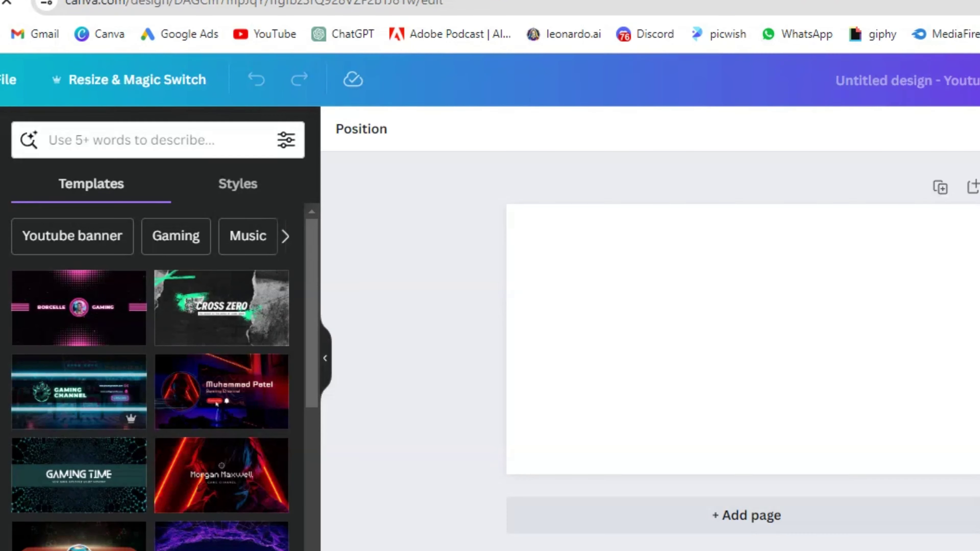
- Search templates for 'sports' and apply the Sport Channel banner template
click(144, 139)
text(sports)
key(Return)
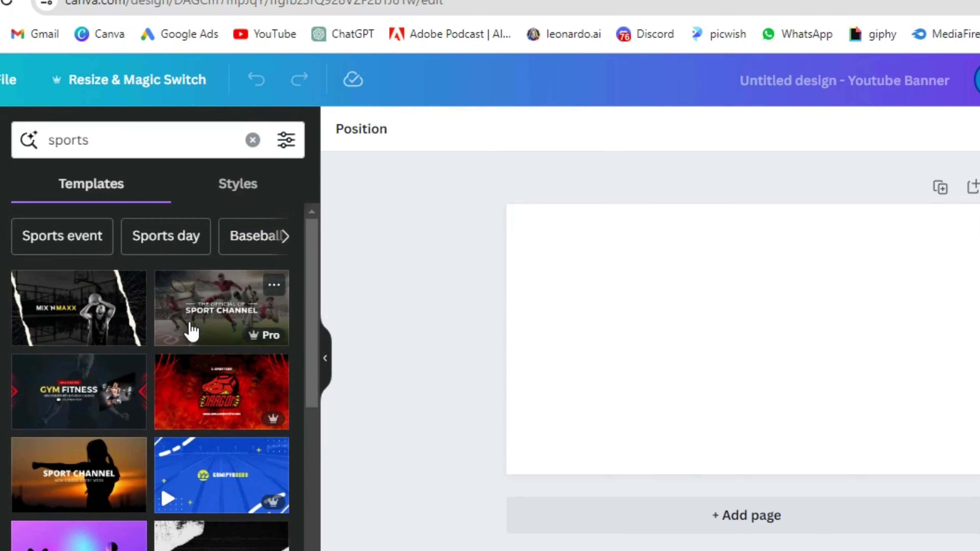
click(190, 328)
click(762, 365)
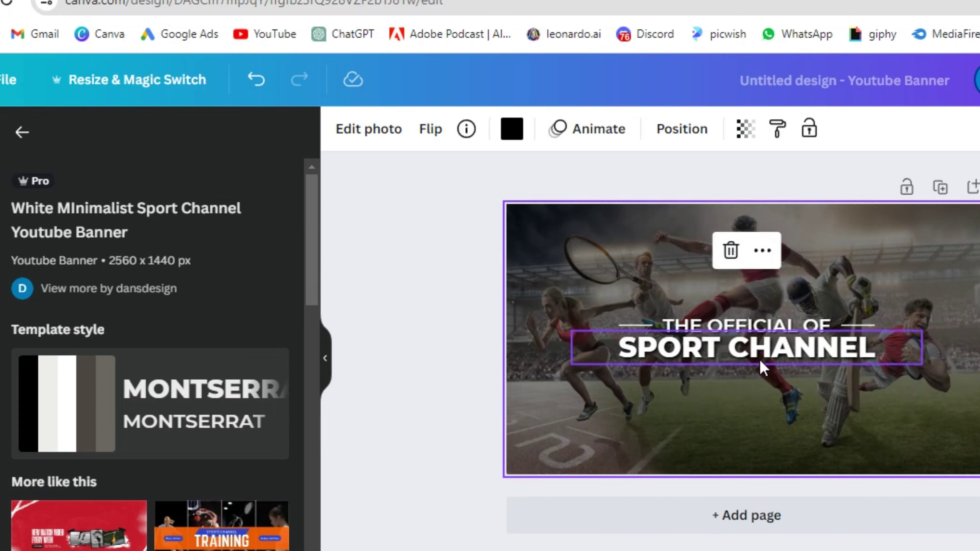
scroll(158, 347, down, 5)
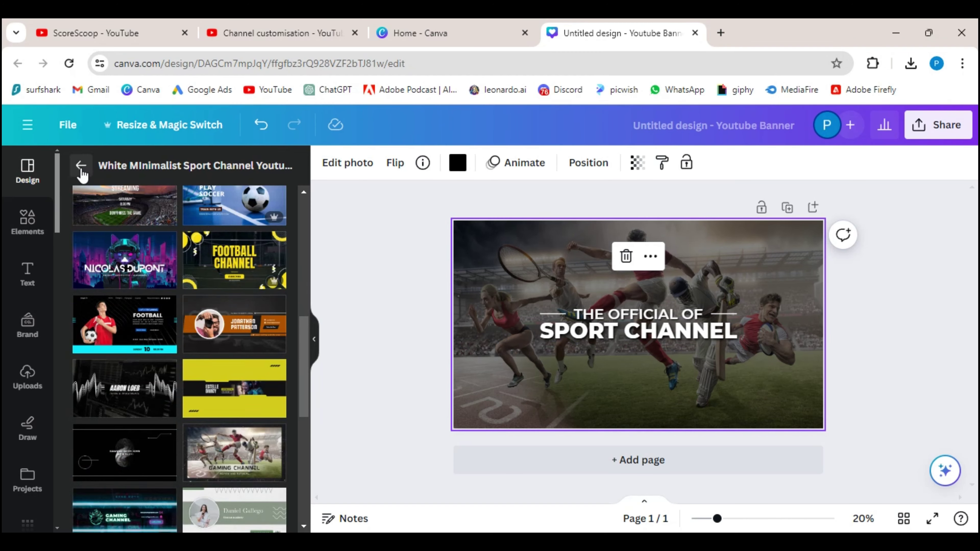
click(81, 165)
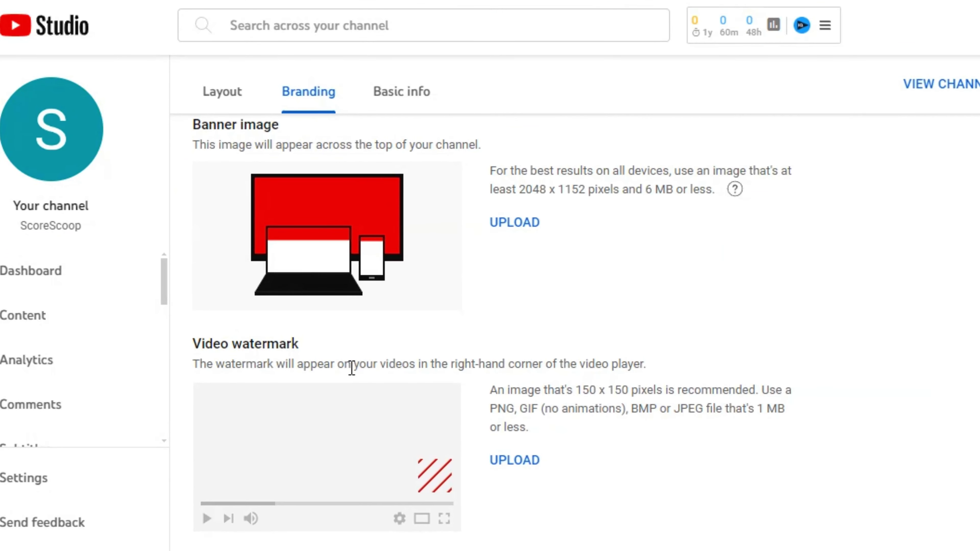
- Review the Branding tab's 150 x 150 watermark note, then publish the customisation changes
drag(577, 388, 631, 385)
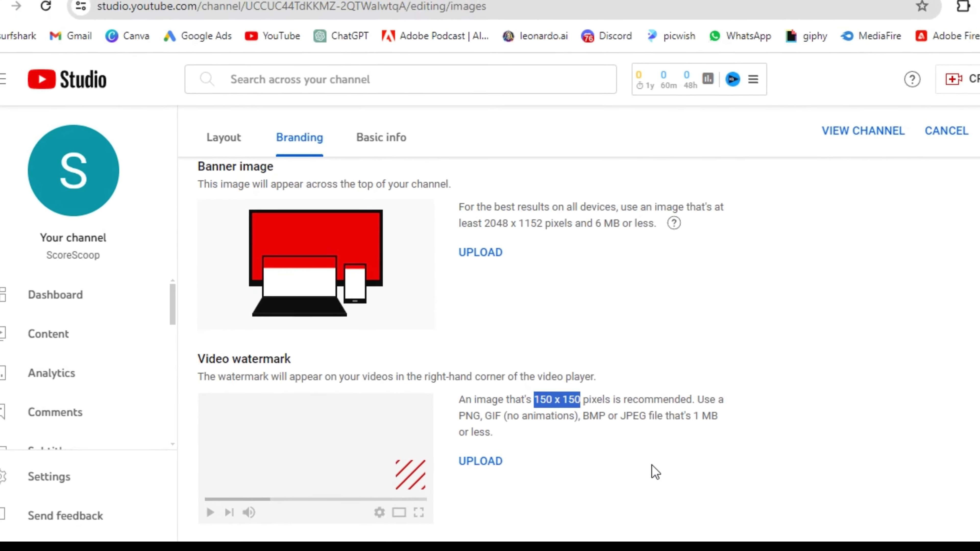
scroll(585, 432, up, 5)
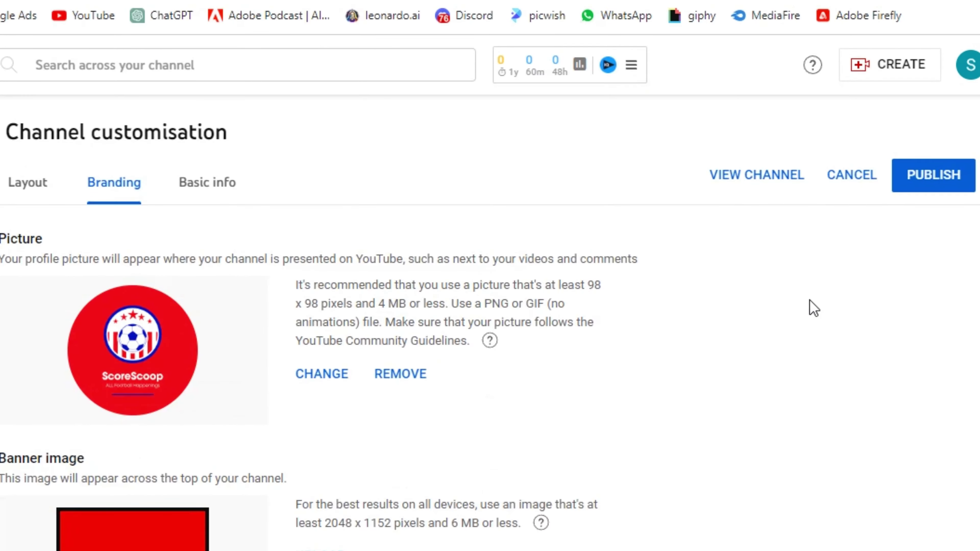
click(913, 187)
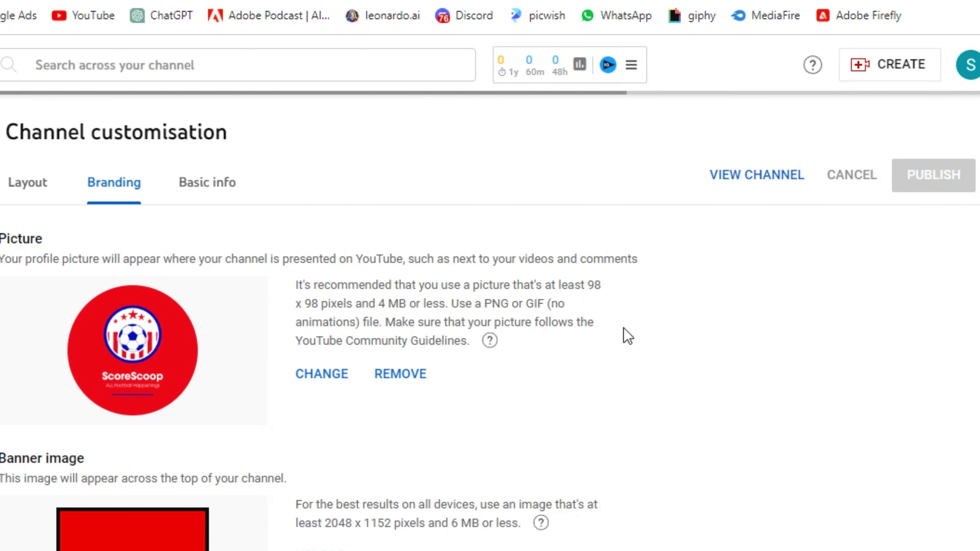
scroll(628, 336, down, 5)
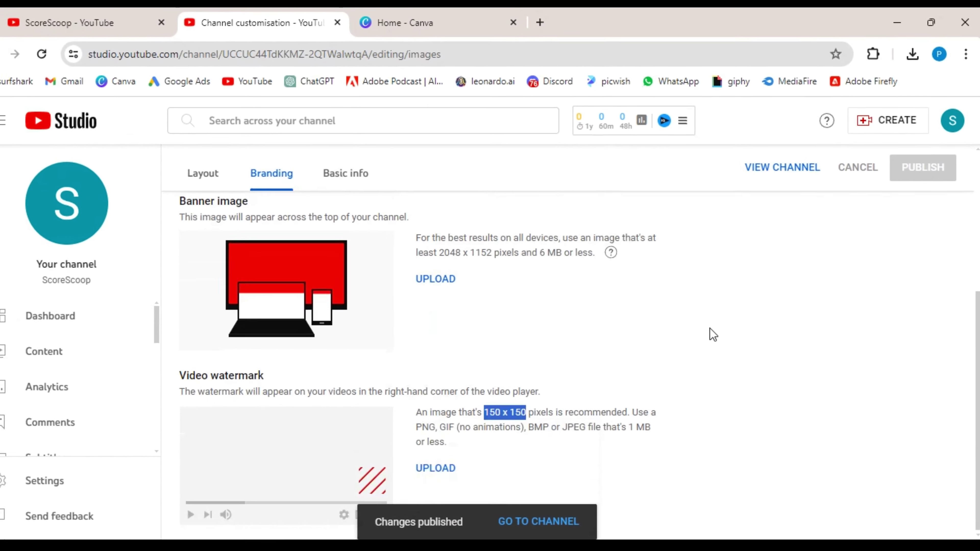
scroll(618, 367, up, 5)
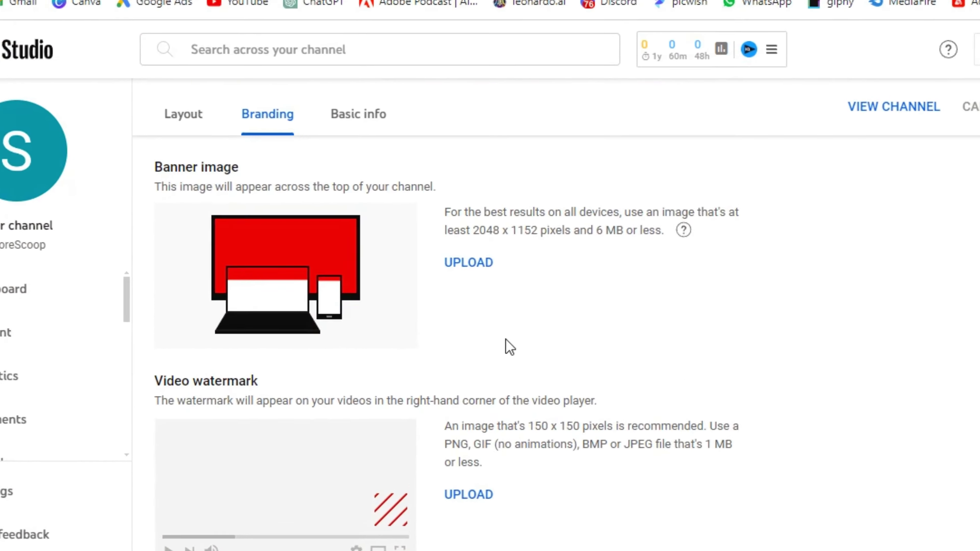
- Open Basic info and click into the empty Description box below ScoreScoop's name and handle
scroll(505, 345, up, 5)
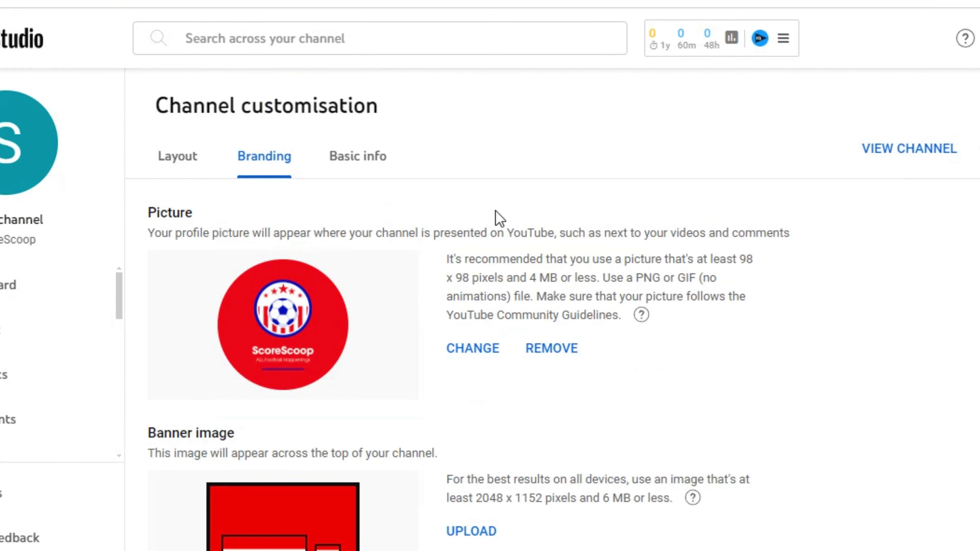
click(358, 166)
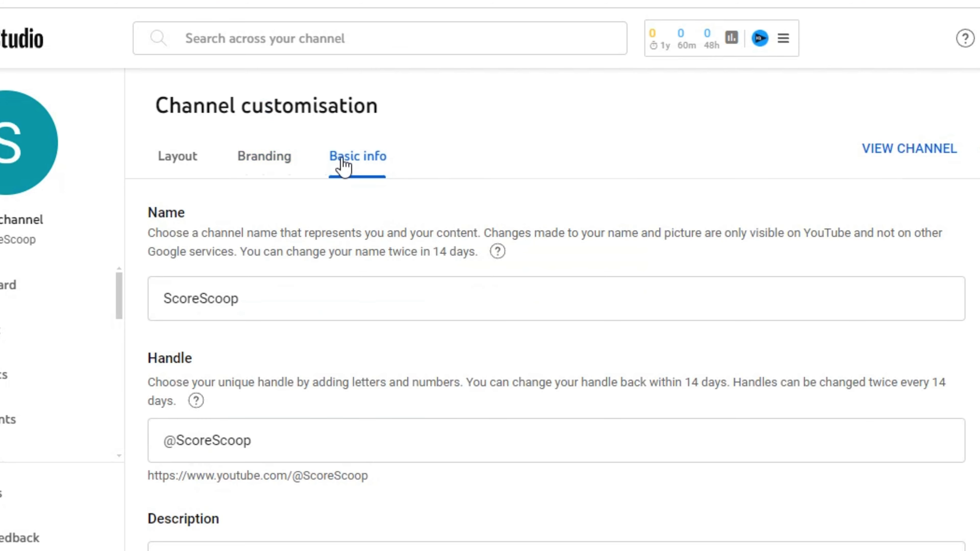
scroll(455, 208, down, 2)
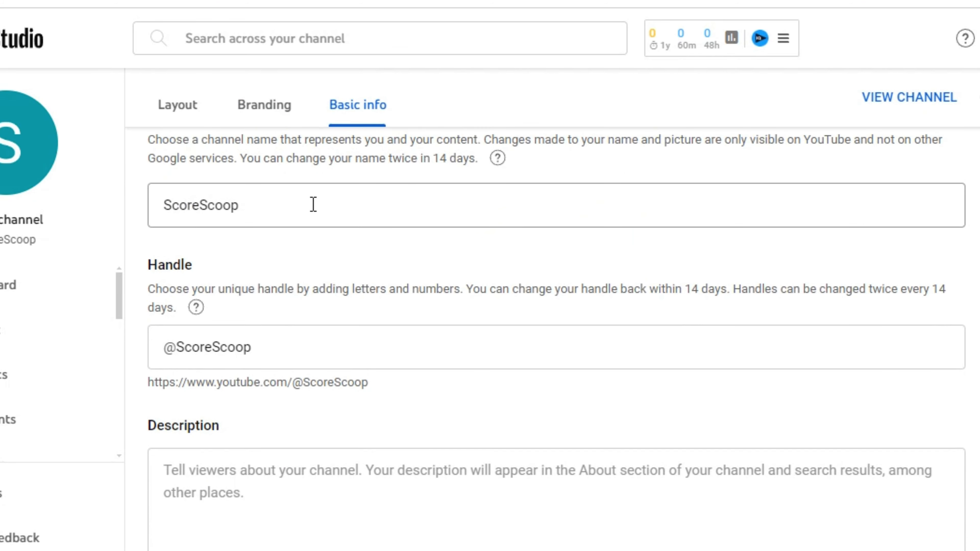
scroll(314, 205, down, 2)
scroll(455, 250, down, 4)
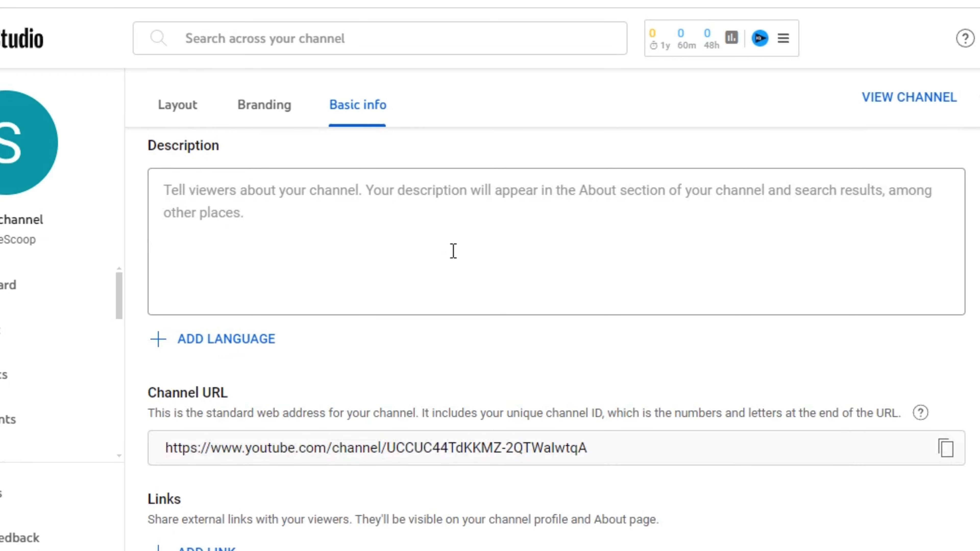
click(343, 238)
scroll(346, 256, up, 4)
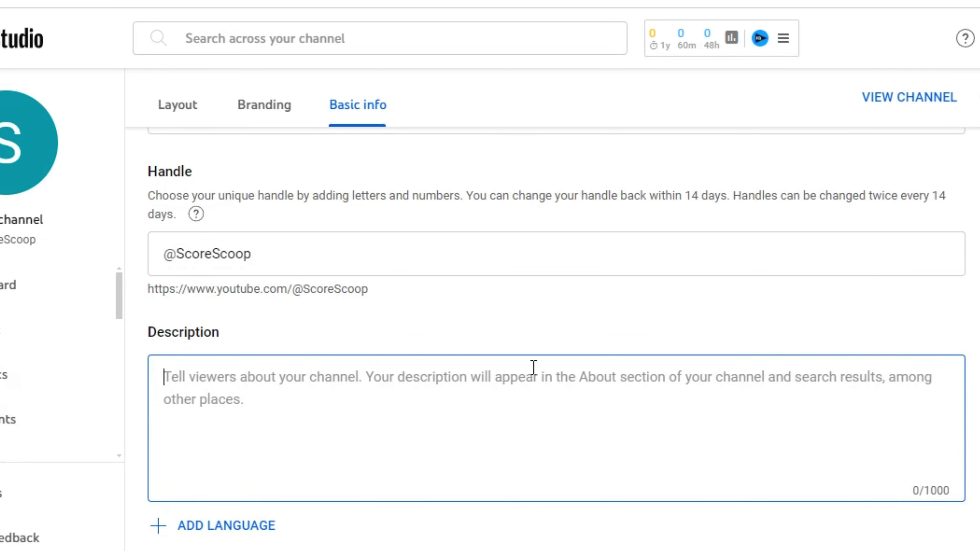
scroll(463, 386, down, 4)
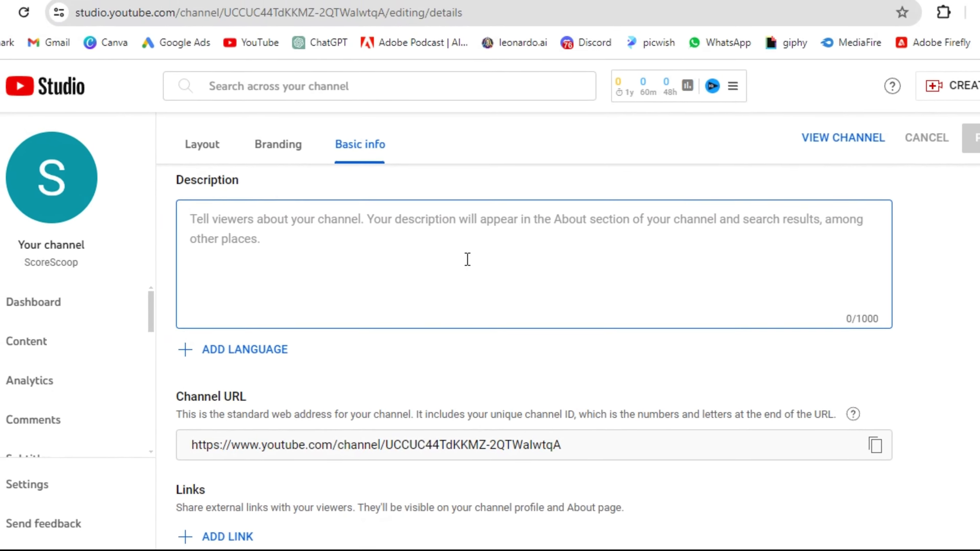
- Ask ChatGPT to write a description for this sports channel
key(ctrl+Tab)
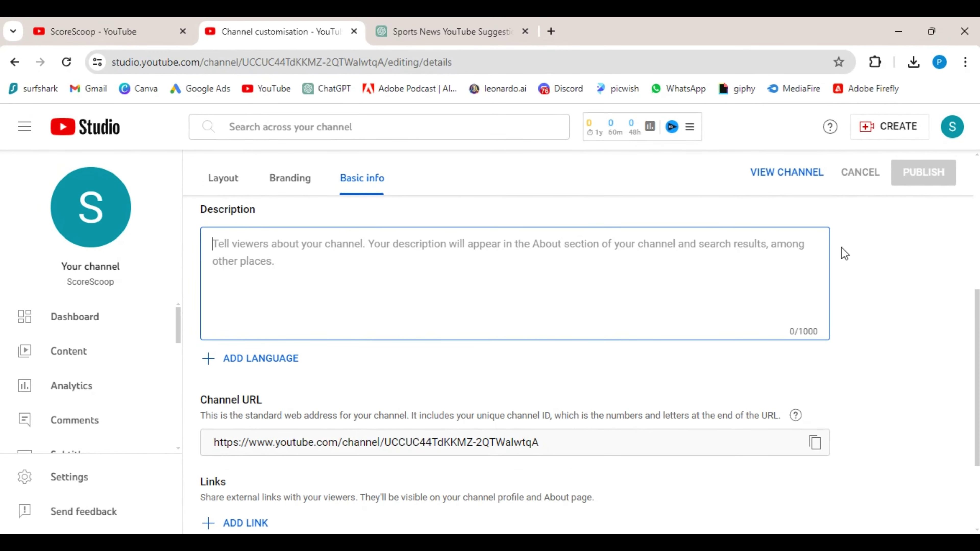
text(f)
text(or this)
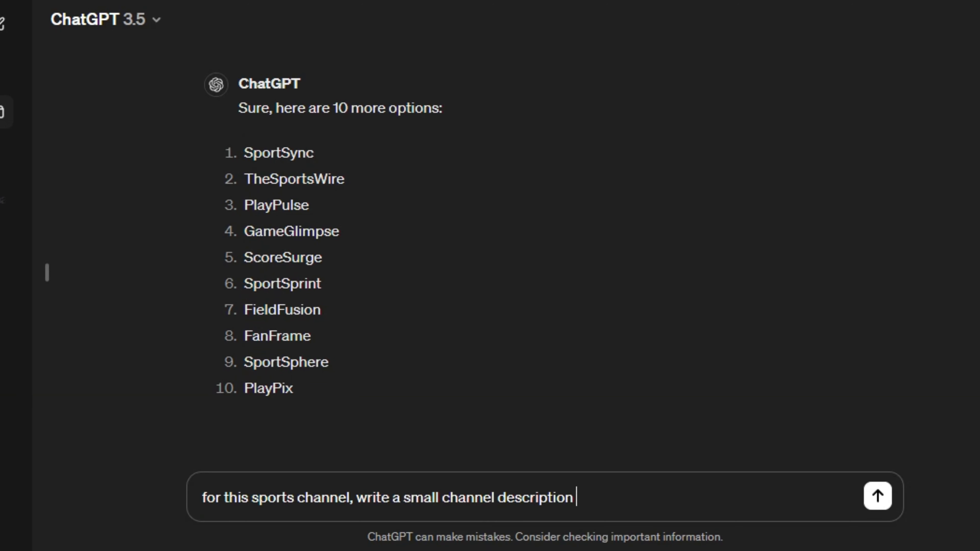
text(l.)
key(Return)
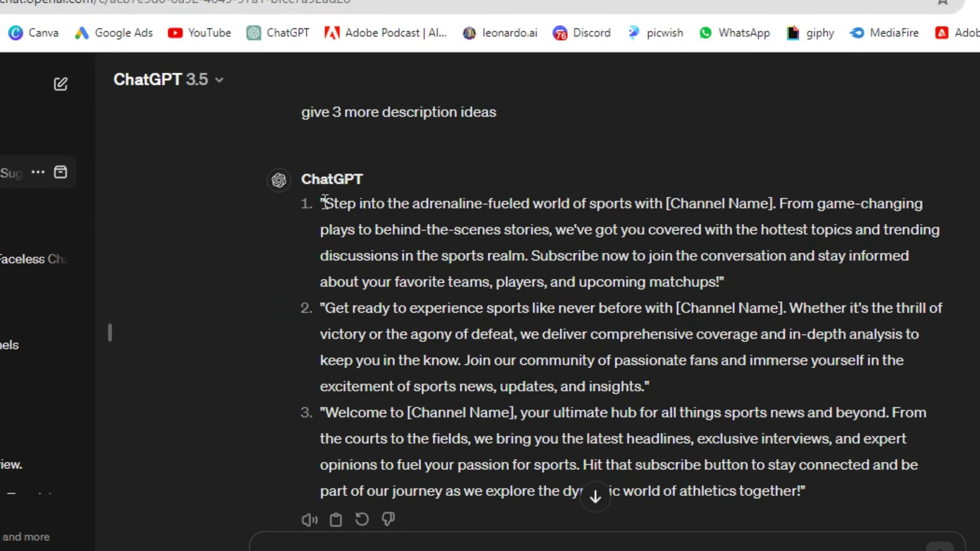
- Copy ChatGPT's first suggested description and paste it into the channel Description field
drag(321, 203, 758, 298)
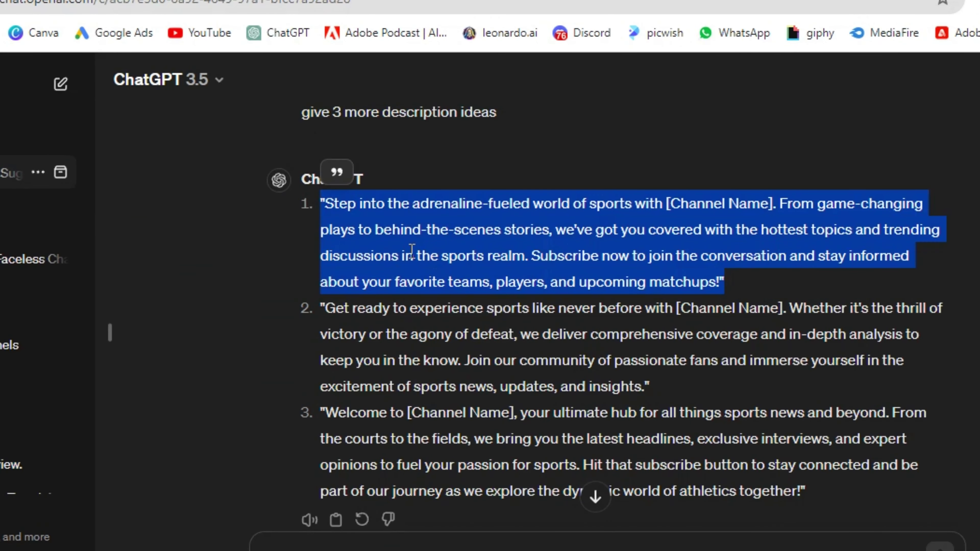
key(ctrl+c)
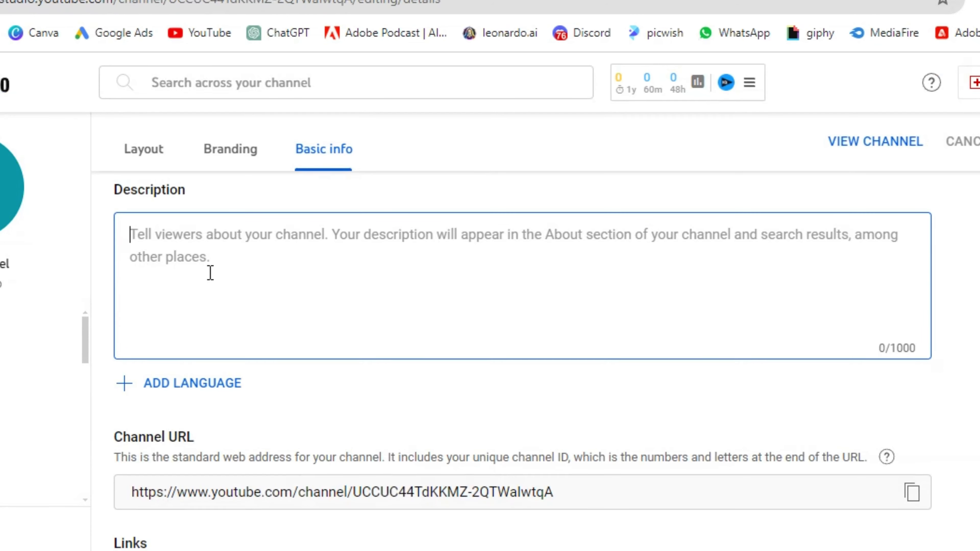
click(210, 273)
key(ctrl+v)
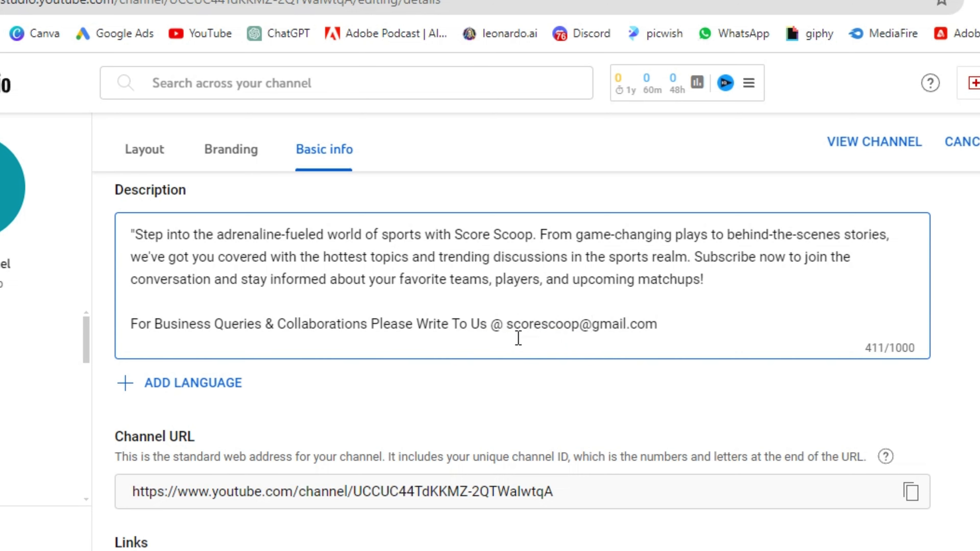
- Select text in the description area and copy the channel URL
scroll(519, 339, down, 2)
scroll(641, 339, up, 5)
drag(133, 527, 660, 528)
scroll(827, 541, down, 8)
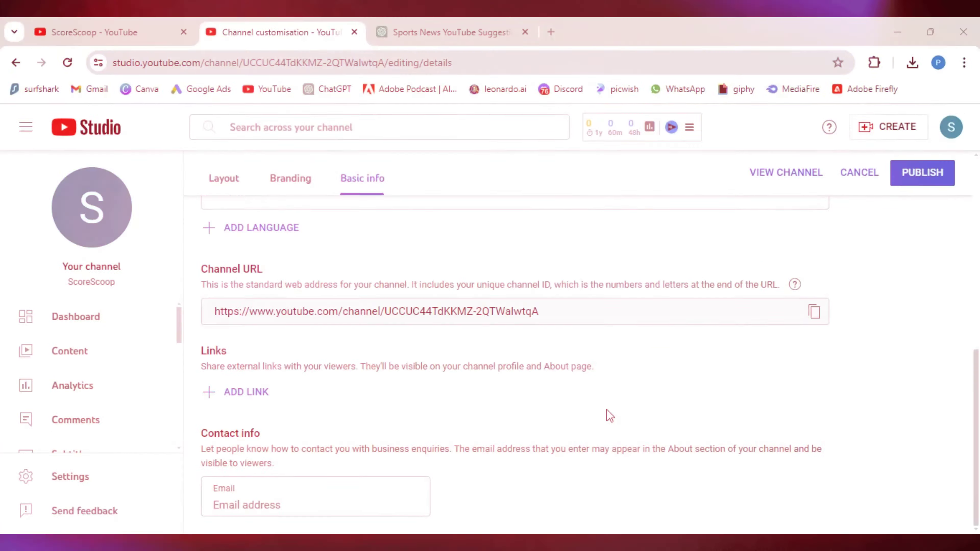
scroll(280, 384, up, 3)
scroll(590, 366, down, 4)
drag(263, 307, 489, 312)
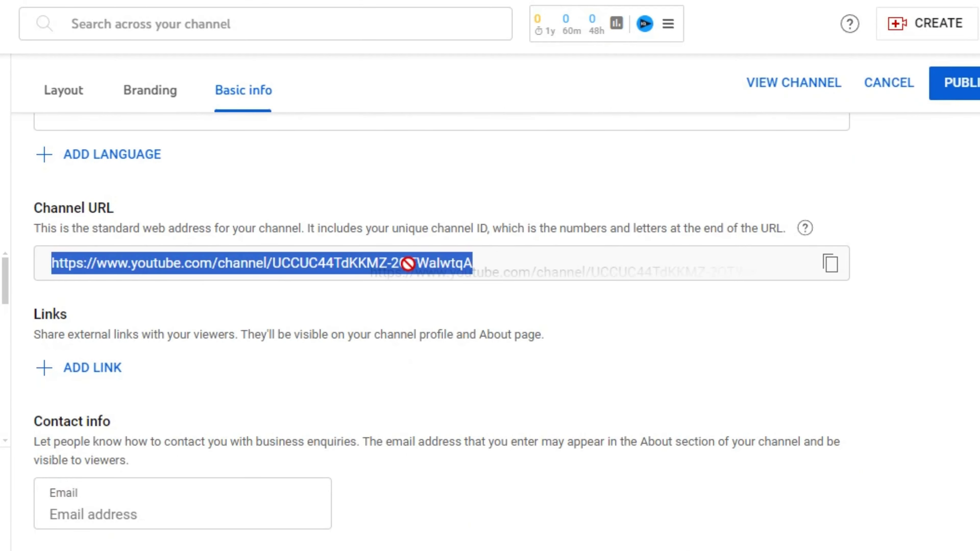
drag(407, 264, 830, 266)
click(831, 264)
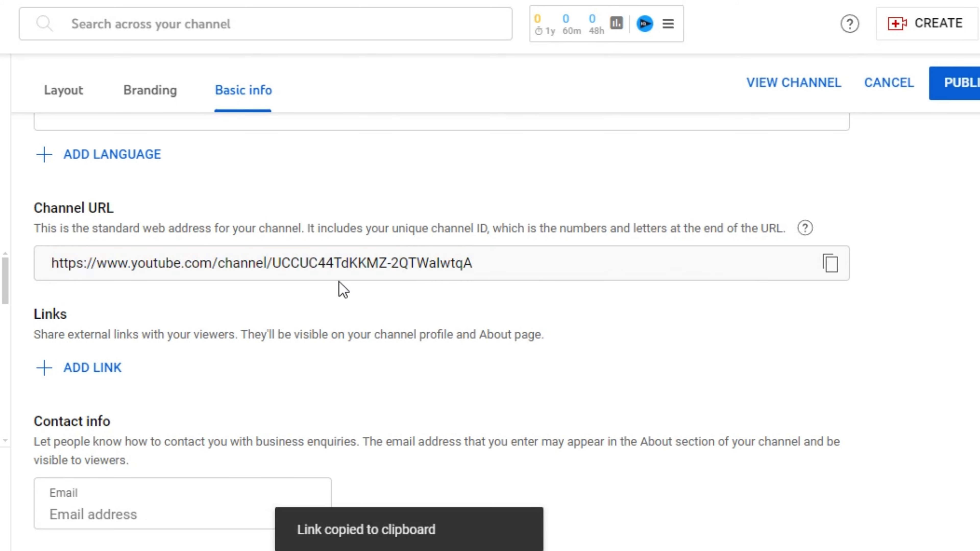
- Add an Instagram link entry, then remove the unfinished link
click(70, 365)
text(Instagram)
click(462, 330)
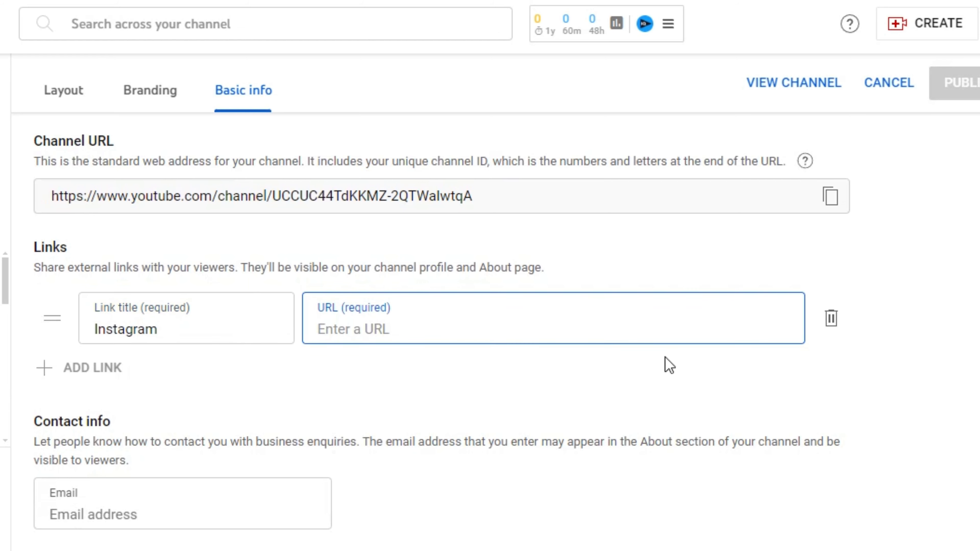
click(132, 361)
click(833, 319)
- Enter the business contact e-mail under Contact info and publish the channel info
click(133, 507)
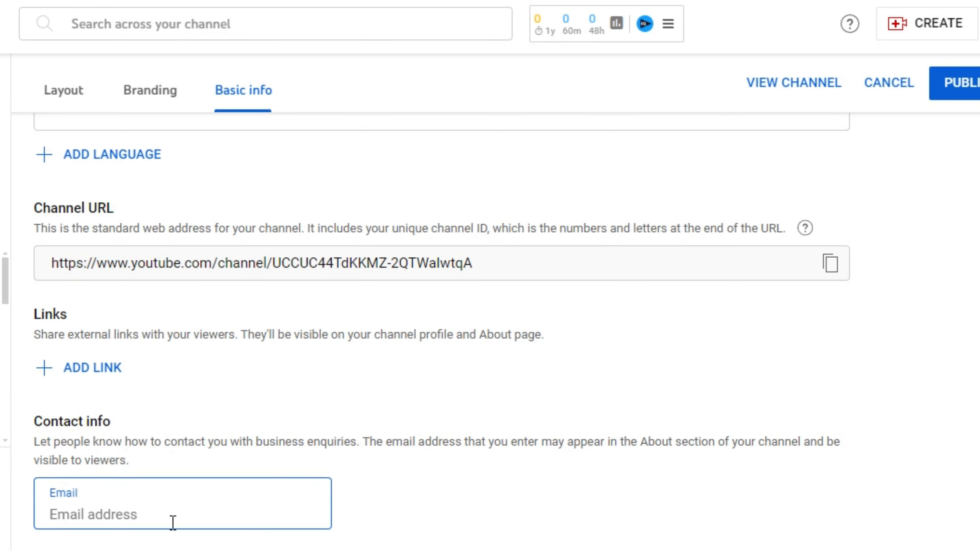
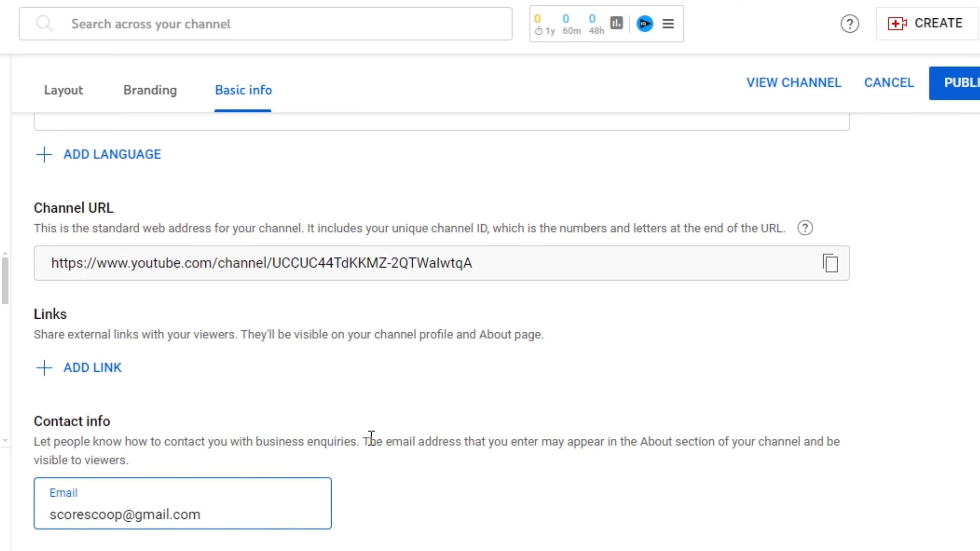
drag(364, 441, 886, 464)
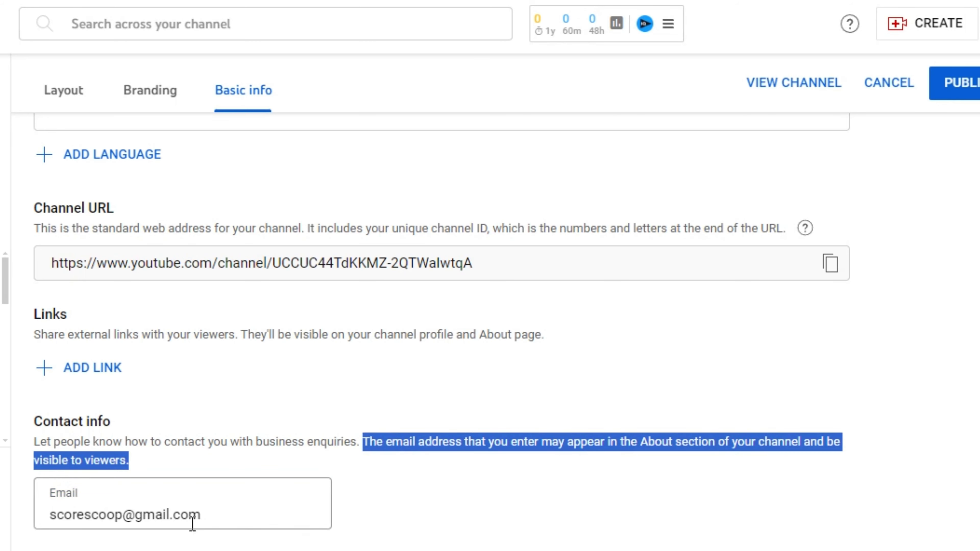
click(199, 444)
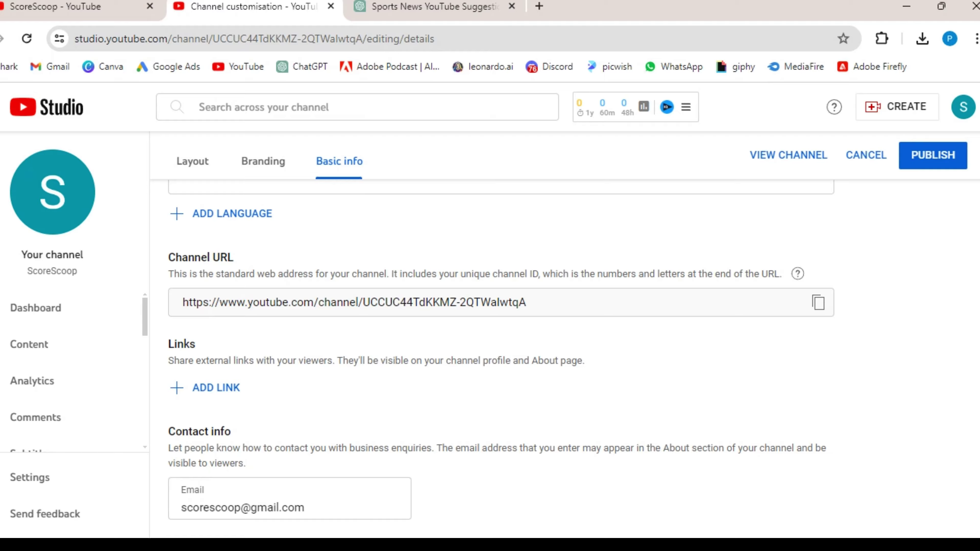
click(941, 156)
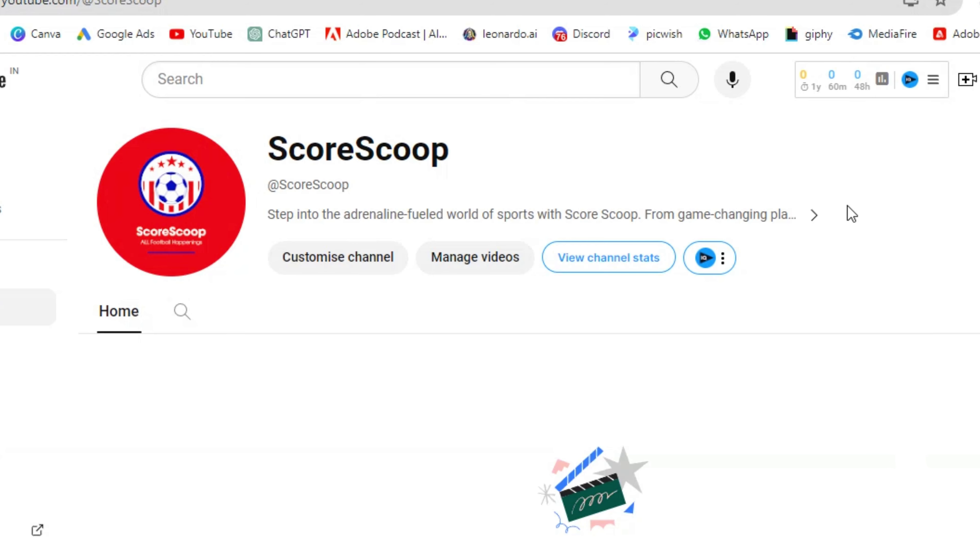
- View the channel's About panel with the full description and contact e-mail, then close it
click(824, 223)
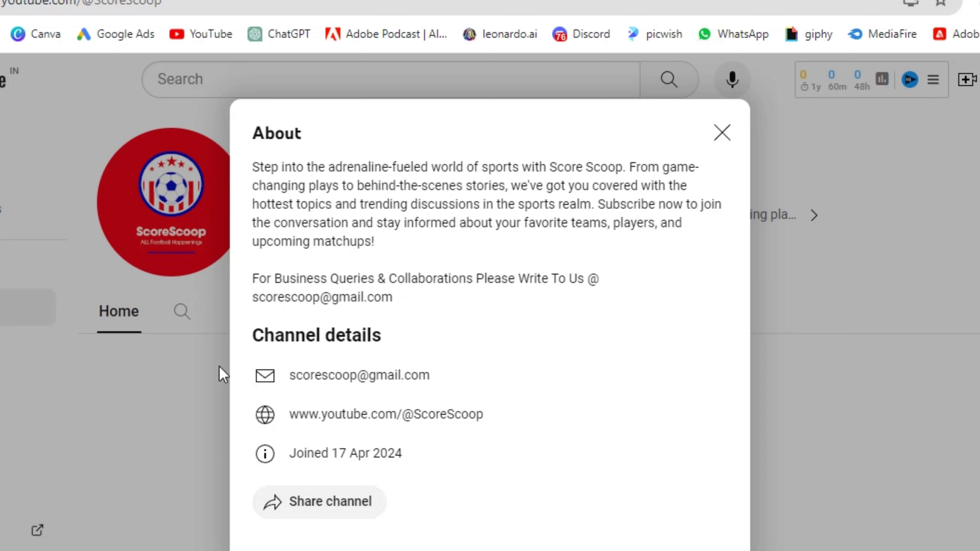
click(722, 133)
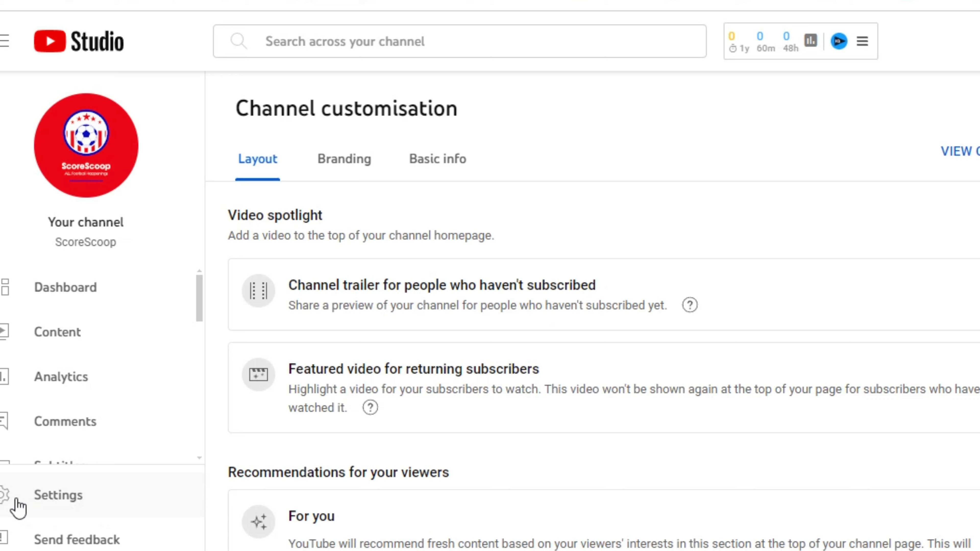
- Open Settings and check the General currency list, keeping USD – US Dollar
click(15, 501)
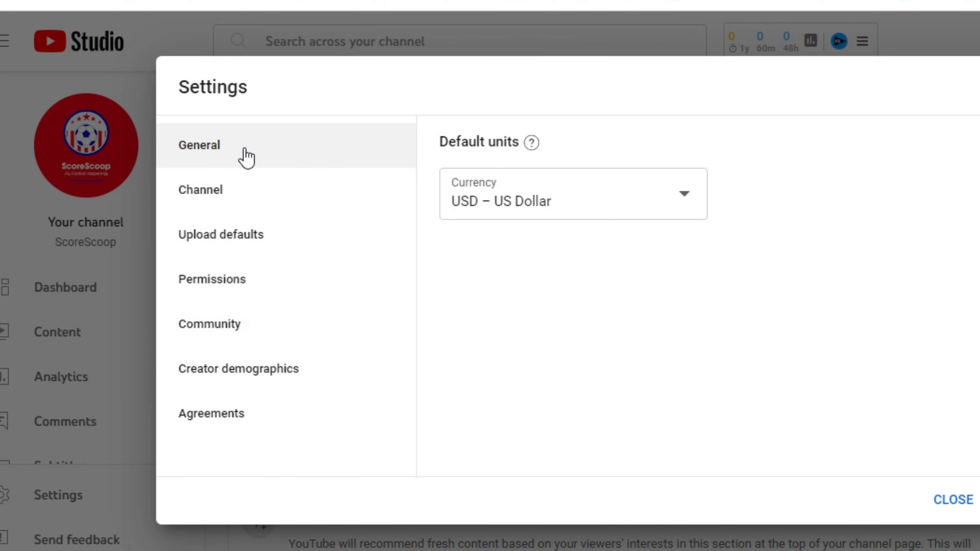
click(654, 217)
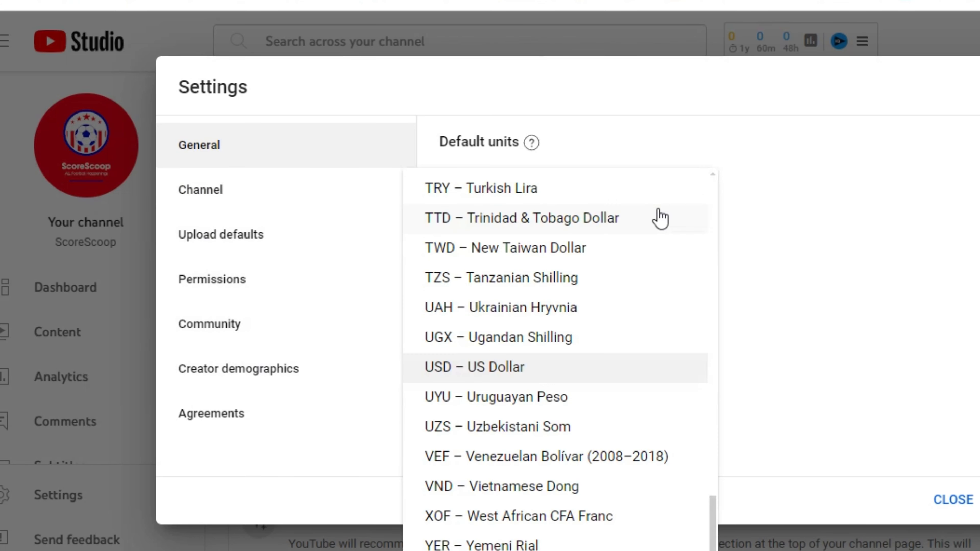
click(760, 328)
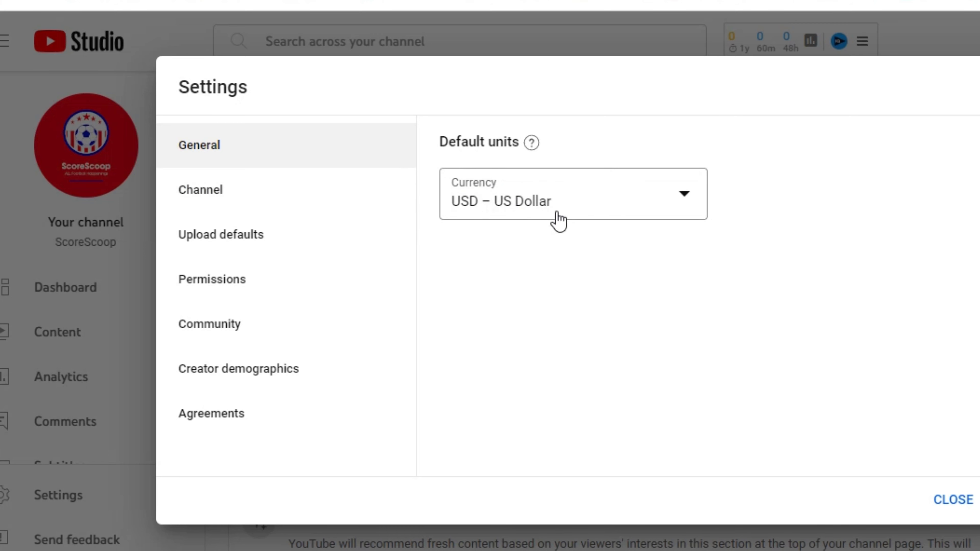
click(600, 203)
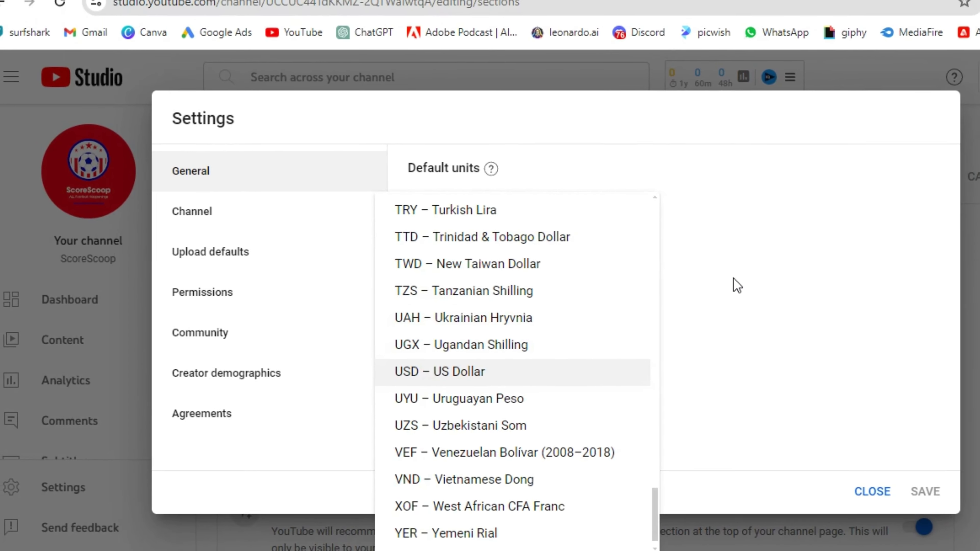
click(737, 285)
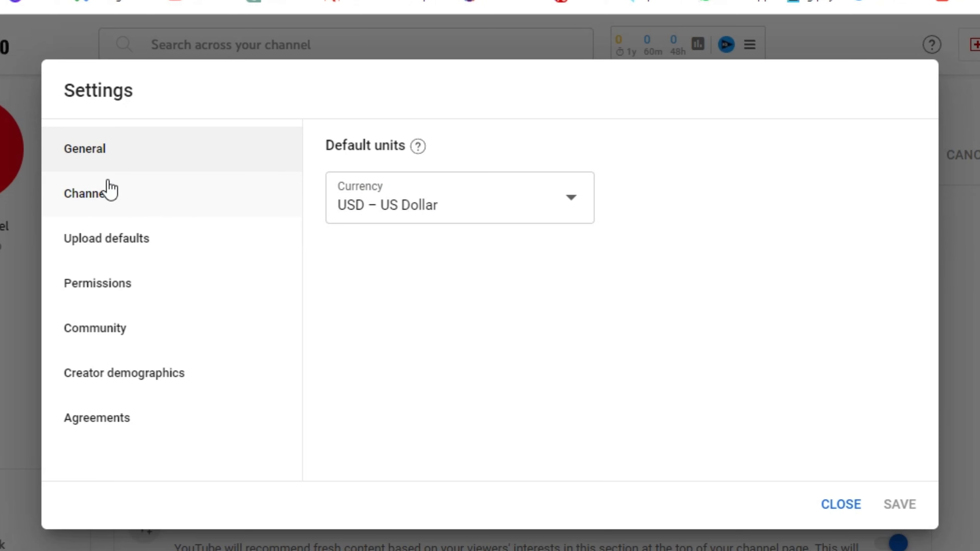
- Under Settings > Channel, choose India as the country of residence
click(120, 204)
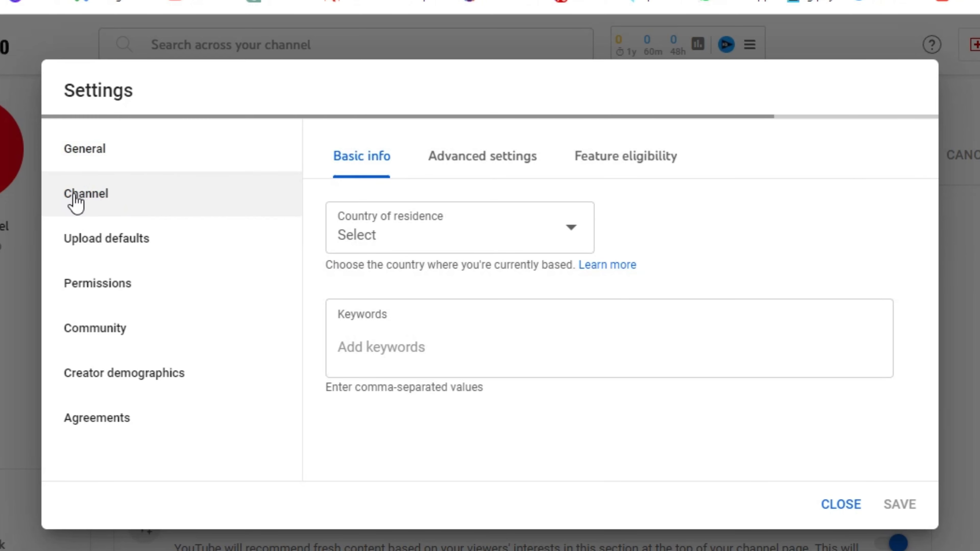
click(456, 248)
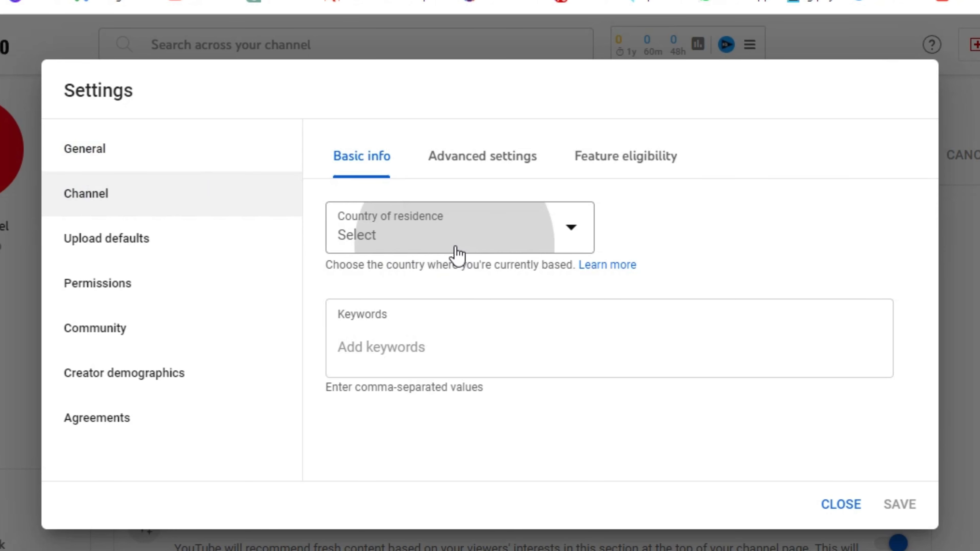
scroll(504, 326, down, 20)
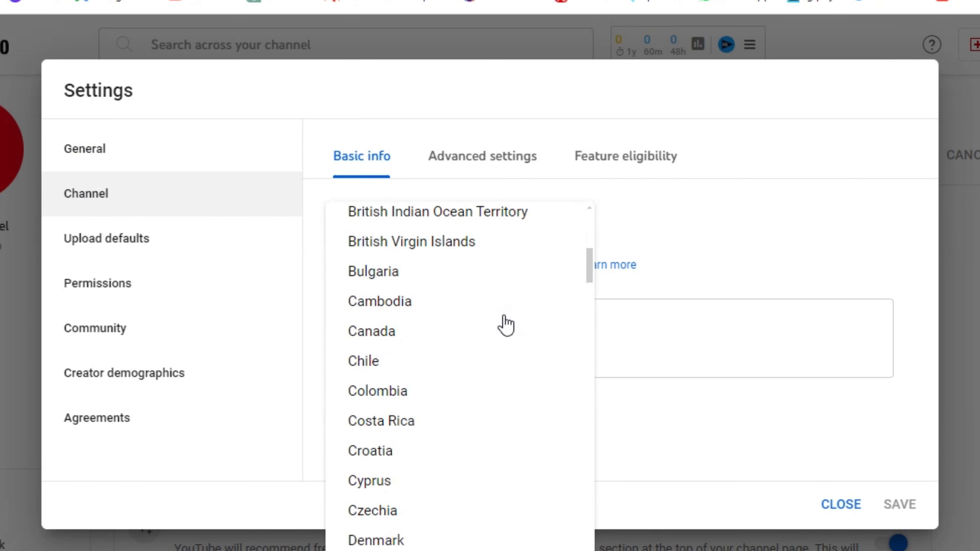
scroll(506, 326, up, 20)
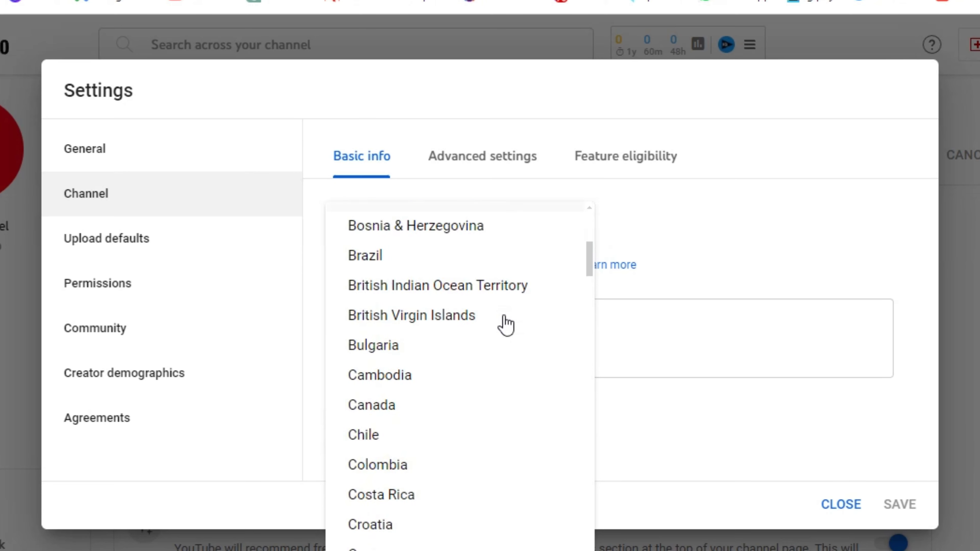
scroll(526, 287, down, 10)
scroll(517, 244, down, 20)
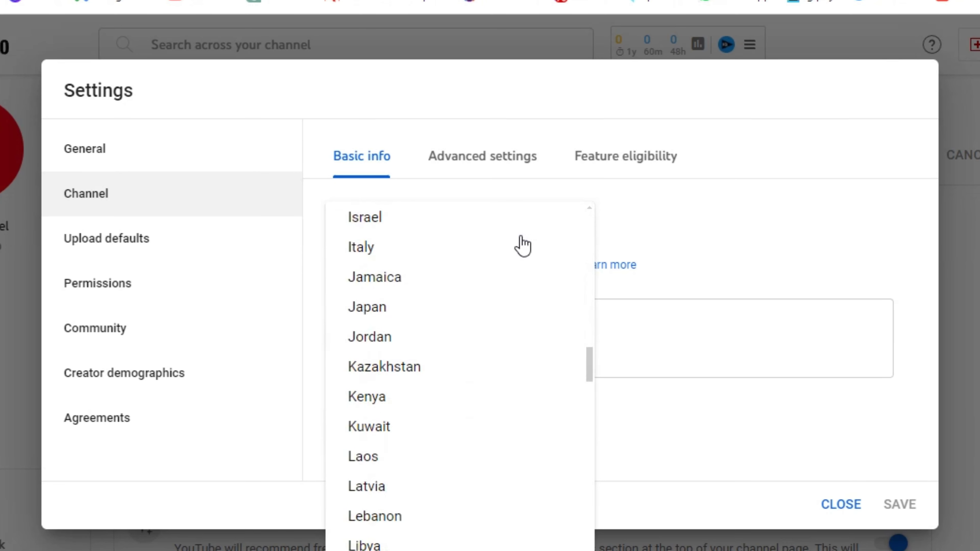
scroll(523, 246, down, 15)
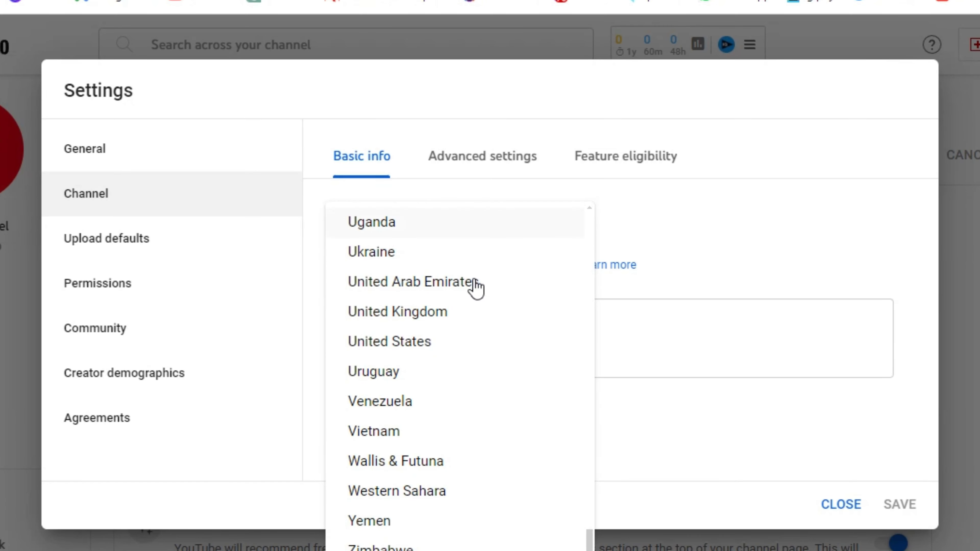
scroll(477, 354, up, 20)
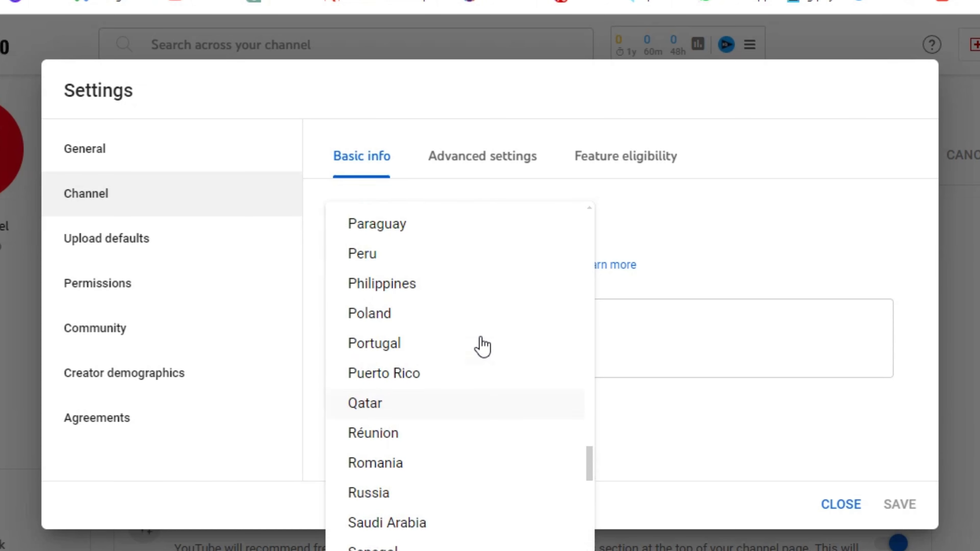
scroll(480, 345, up, 12)
scroll(479, 343, down, 10)
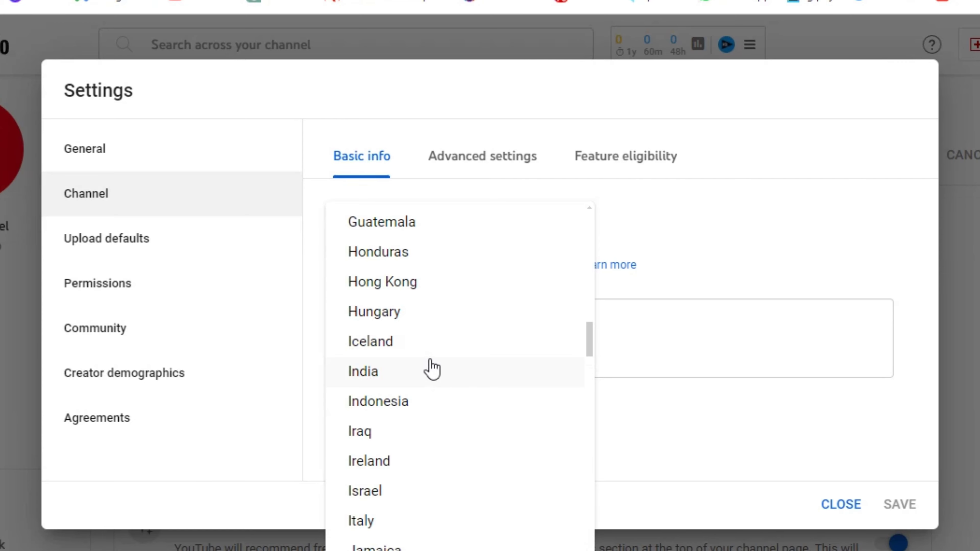
scroll(440, 369, down, 20)
scroll(440, 369, down, 15)
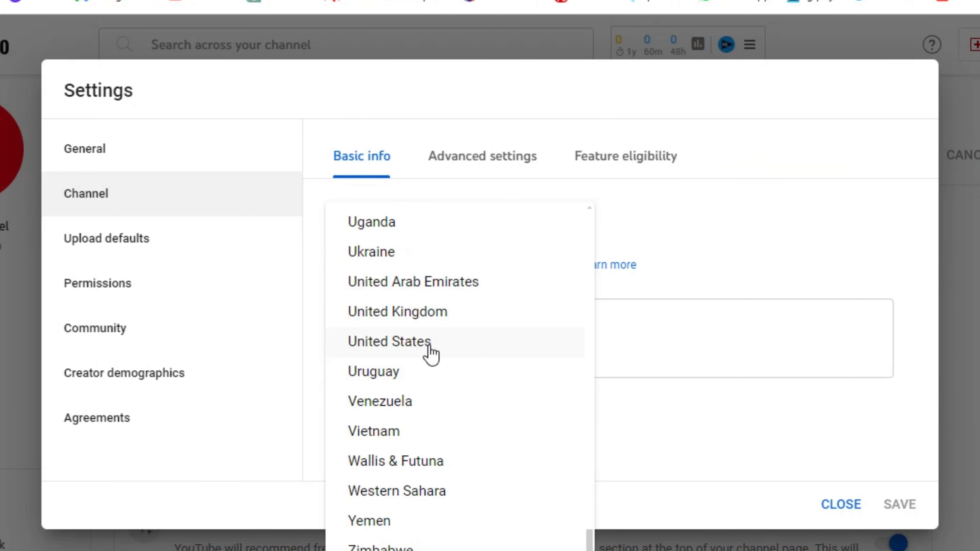
scroll(430, 354, up, 20)
scroll(431, 354, up, 20)
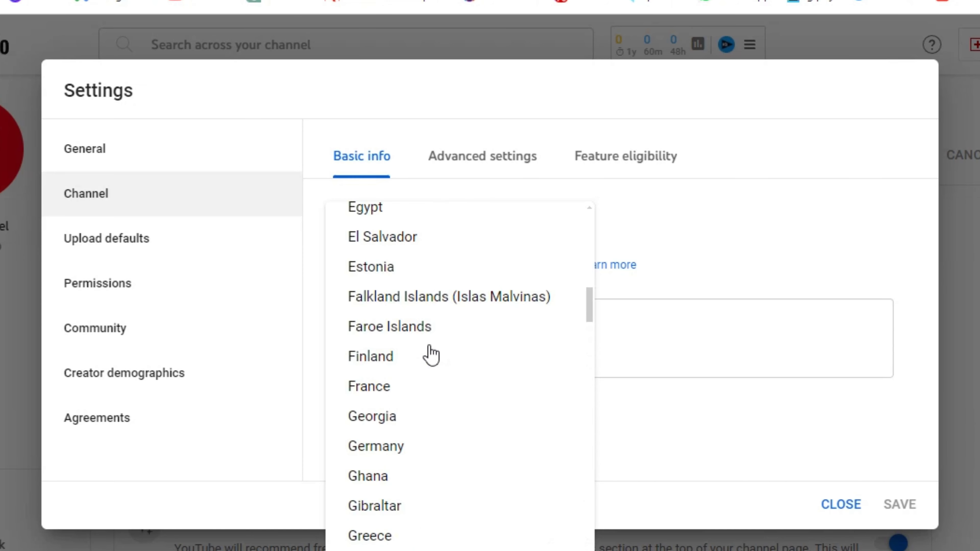
scroll(432, 354, down, 5)
scroll(431, 355, down, 20)
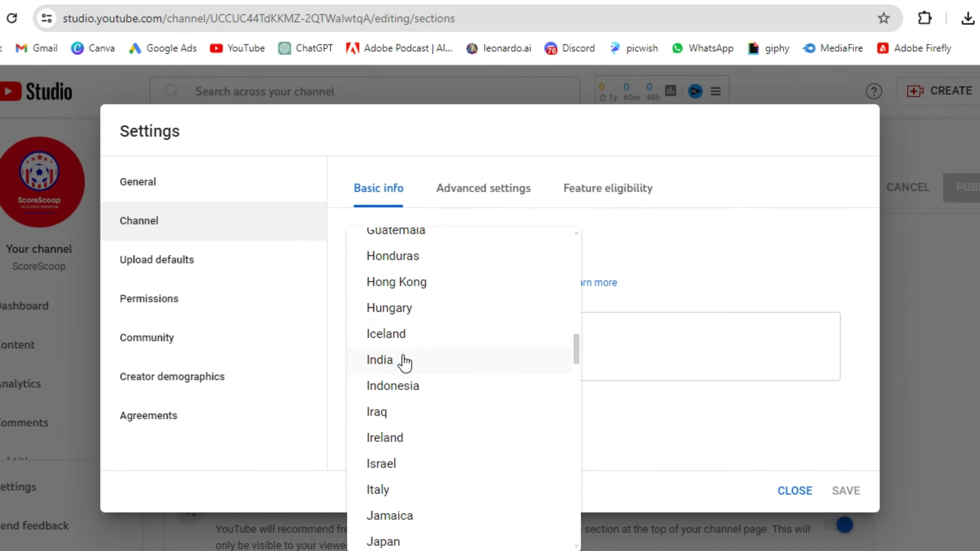
click(396, 354)
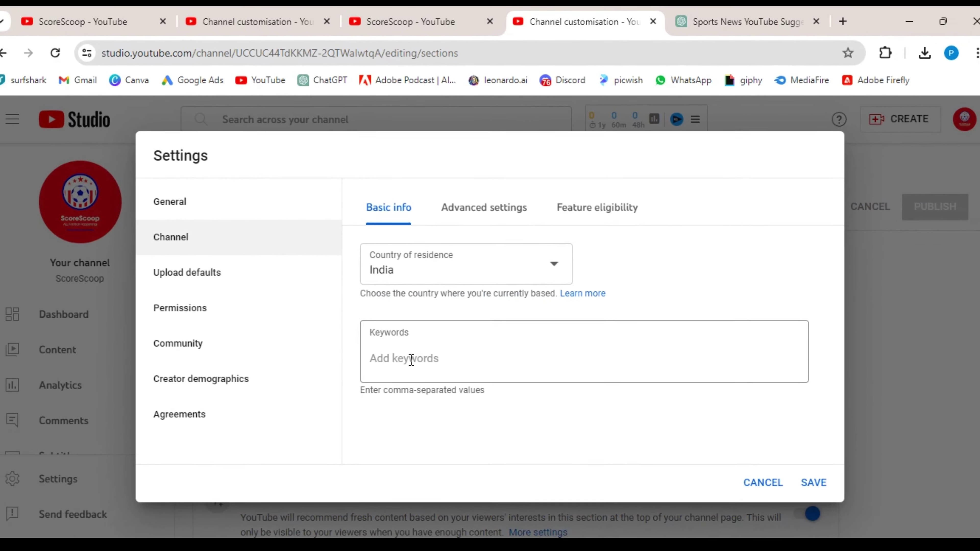
click(426, 361)
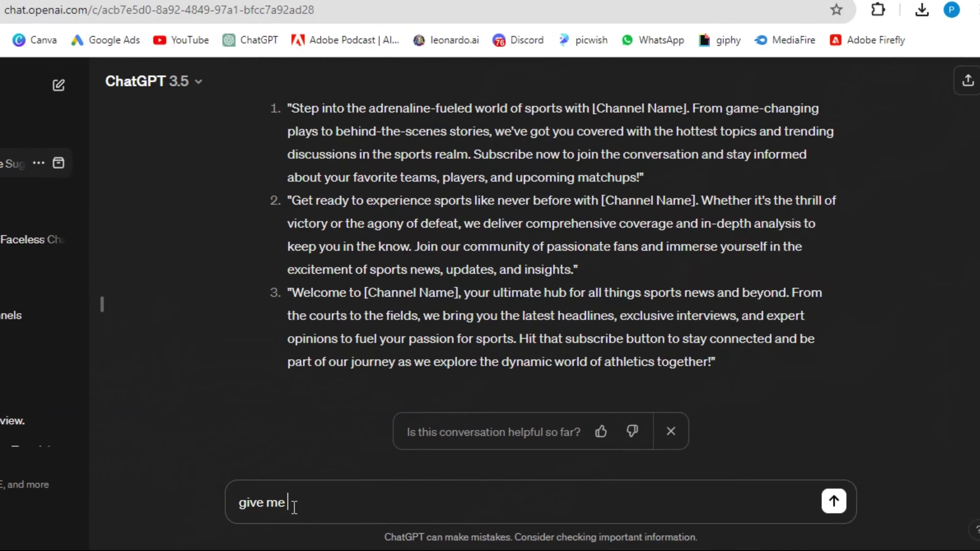
- Ask ChatGPT for trending keywords to add to this sports channel
text(some trending keywords to be added for this sports related channel for USA)
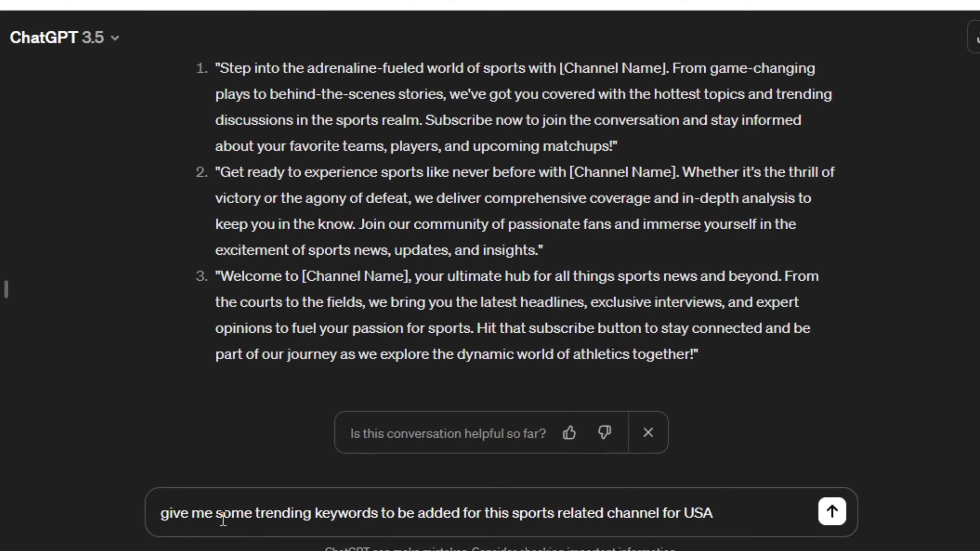
key(Return)
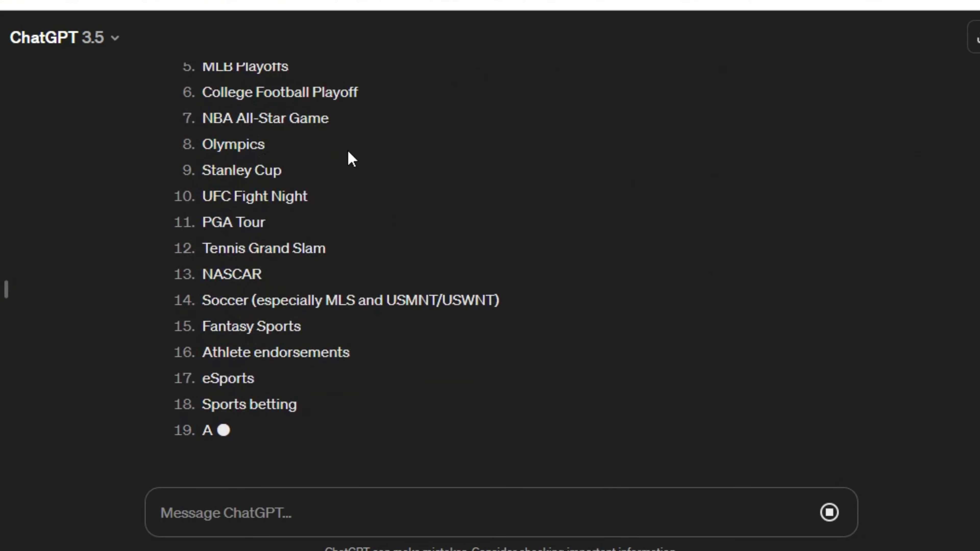
scroll(309, 162, up, 3)
- Copy ChatGPT's sports keywords into channel Keywords, adding NFL Draft, MLB Playoffs, College Football Playoff and NASCAR
scroll(438, 366, up, 3)
drag(202, 188, 321, 199)
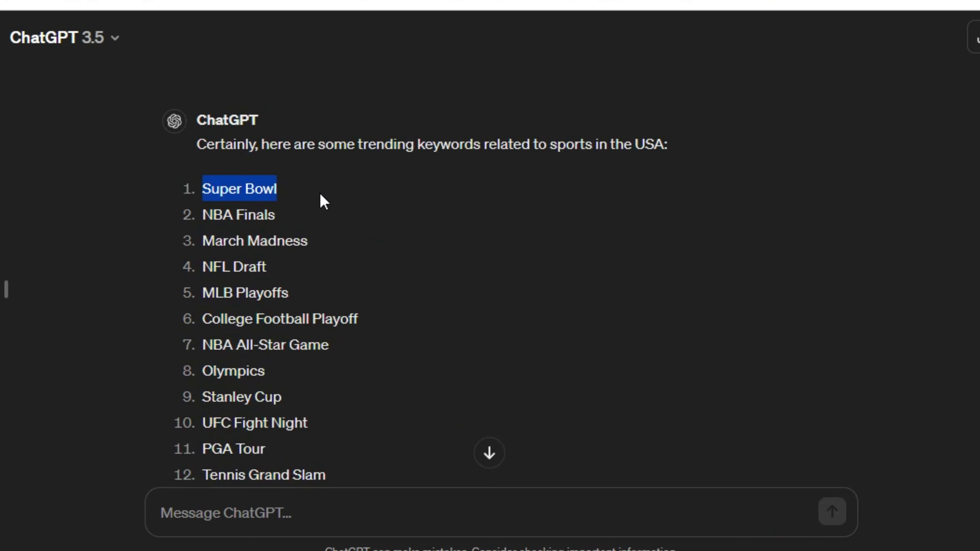
drag(201, 215, 316, 233)
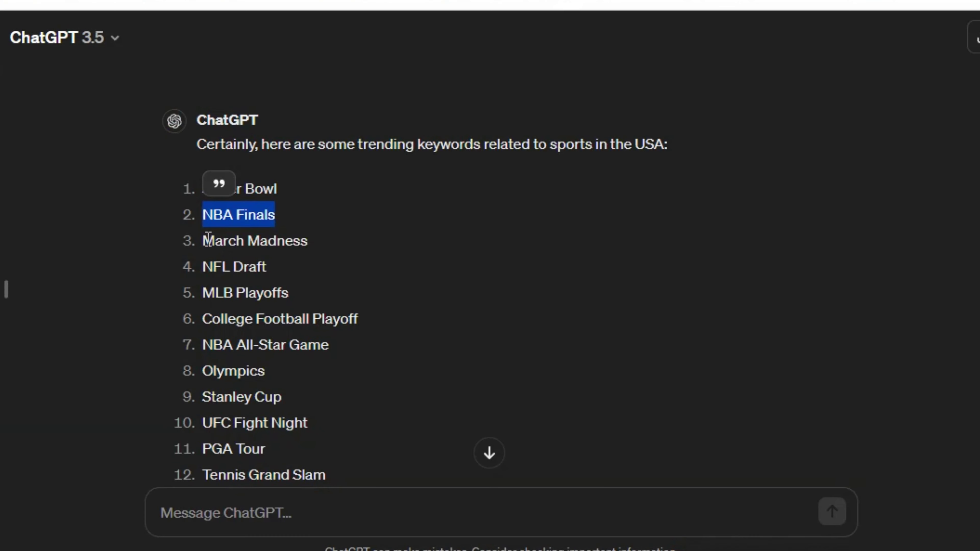
drag(202, 266, 270, 271)
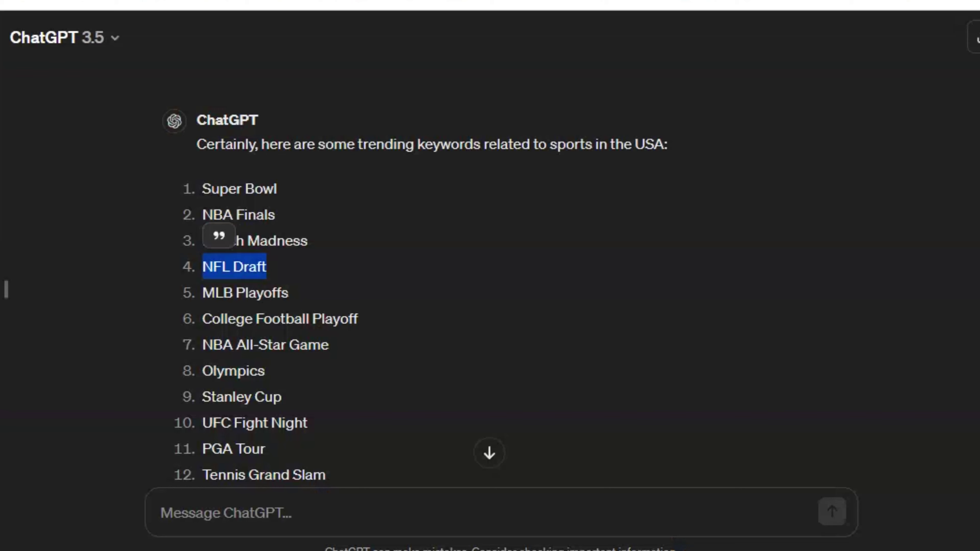
drag(202, 293, 289, 293)
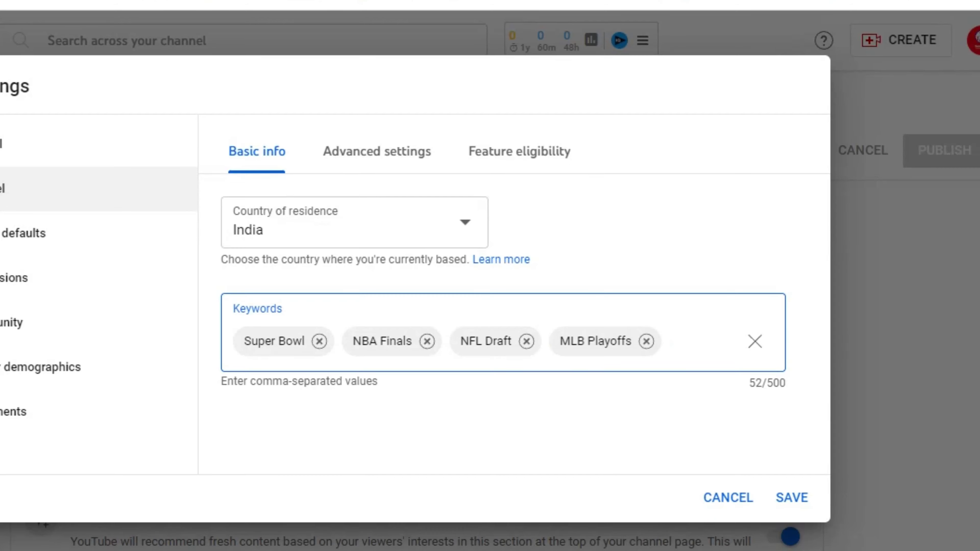
drag(202, 319, 446, 320)
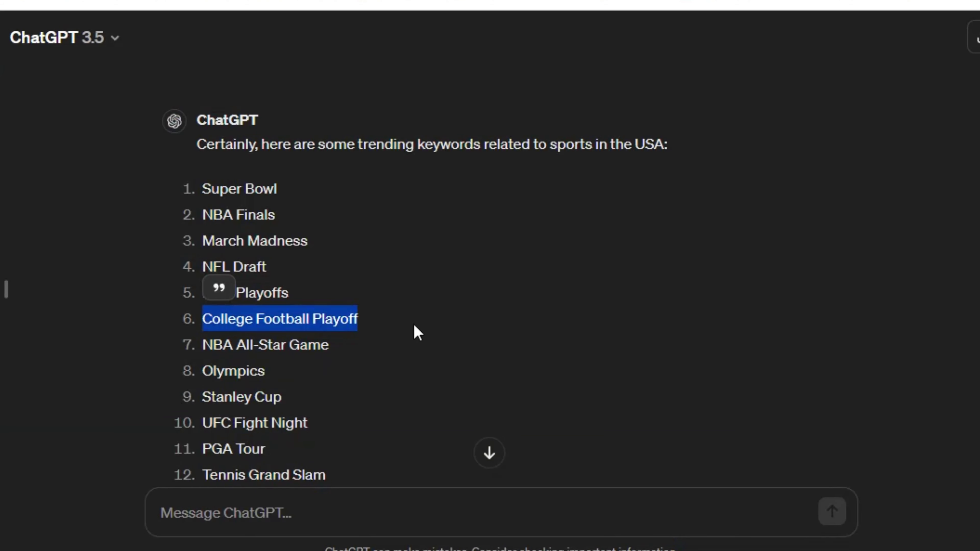
scroll(412, 330, down, 5)
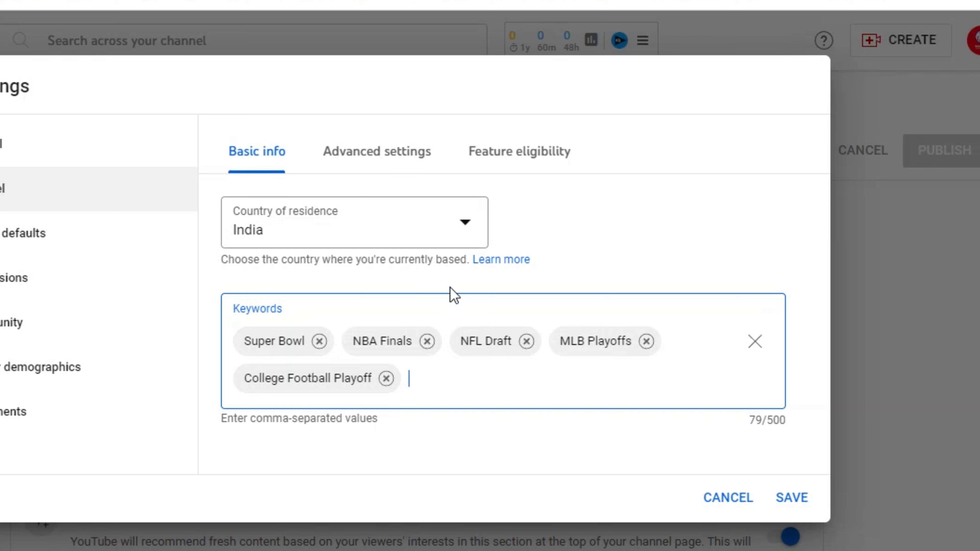
text(NASCAR)
key(Return)
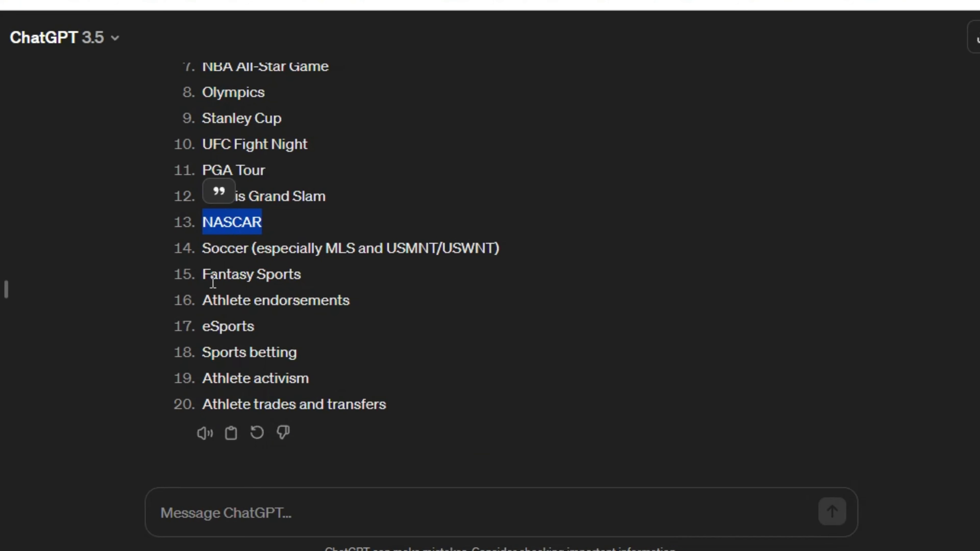
- Ask ChatGPT to 'give 50 more such keywords'
click(219, 503)
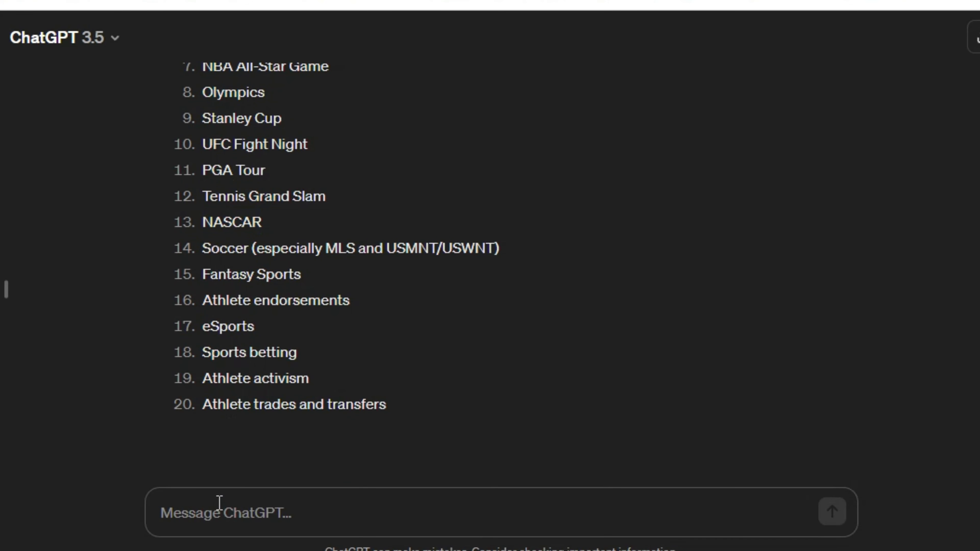
text(give 50 more such keywords)
key(Return)
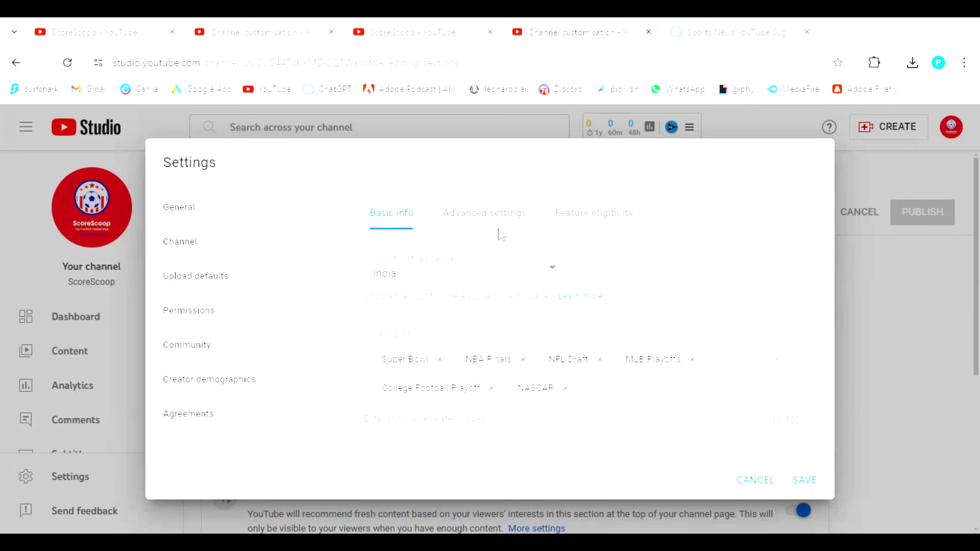
- In Advanced settings, choose 'No, set this channel as not Made for Kids'
click(470, 211)
scroll(568, 294, down, 3)
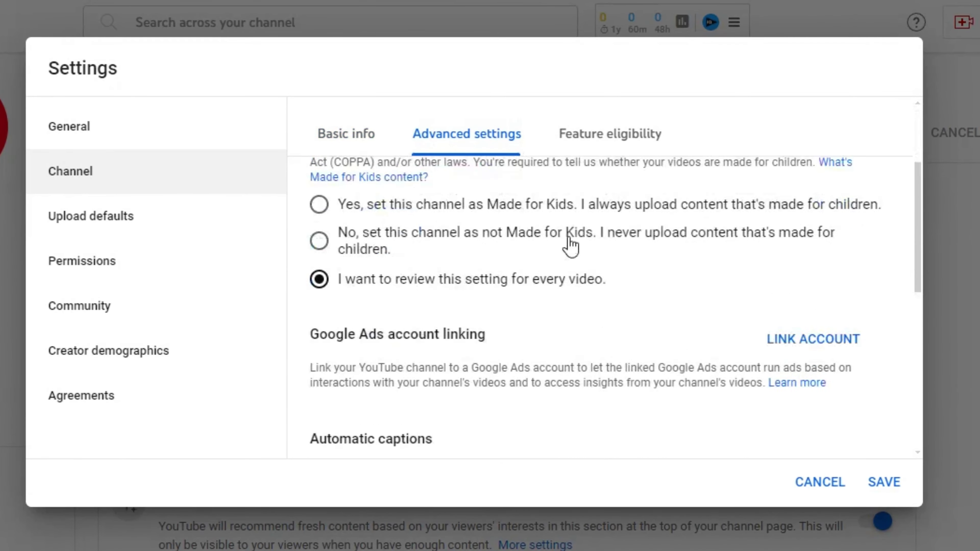
scroll(590, 249, up, 4)
scroll(597, 303, down, 2)
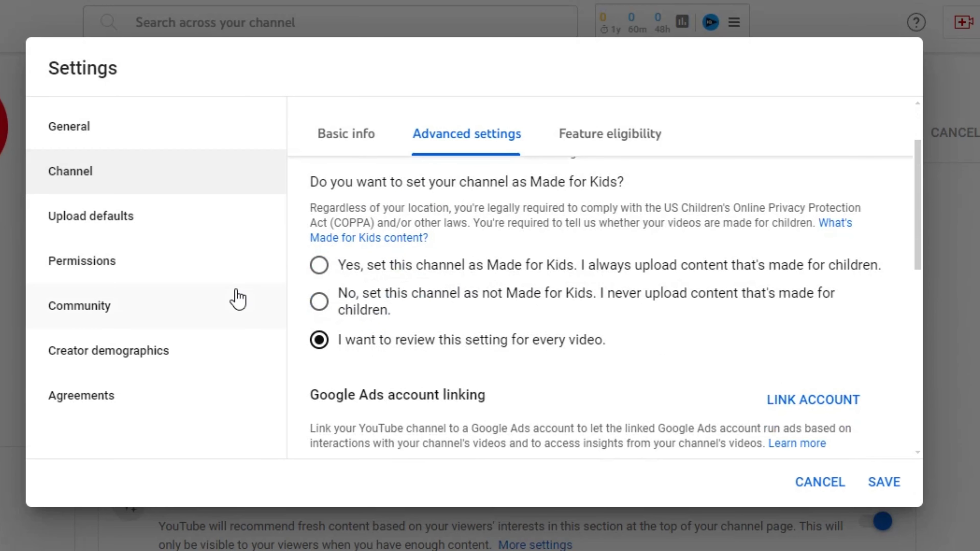
click(320, 301)
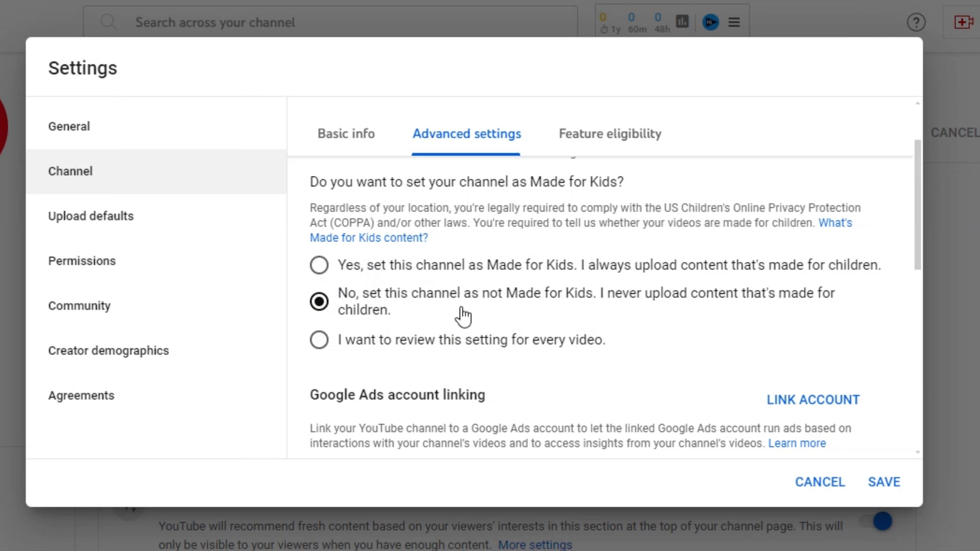
- Review the remaining advanced channel settings, leaving viewer clipping allowed
scroll(578, 326, down, 3)
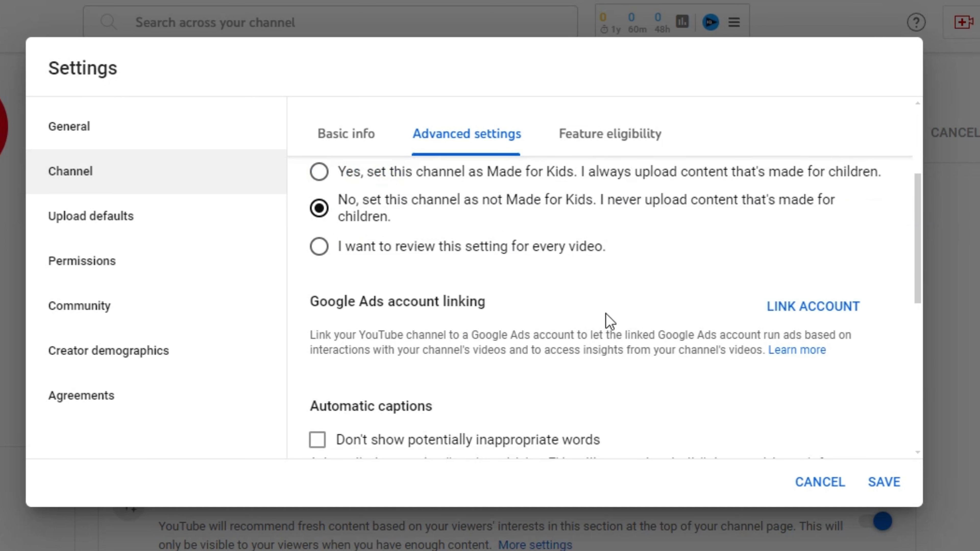
scroll(610, 320, down, 5)
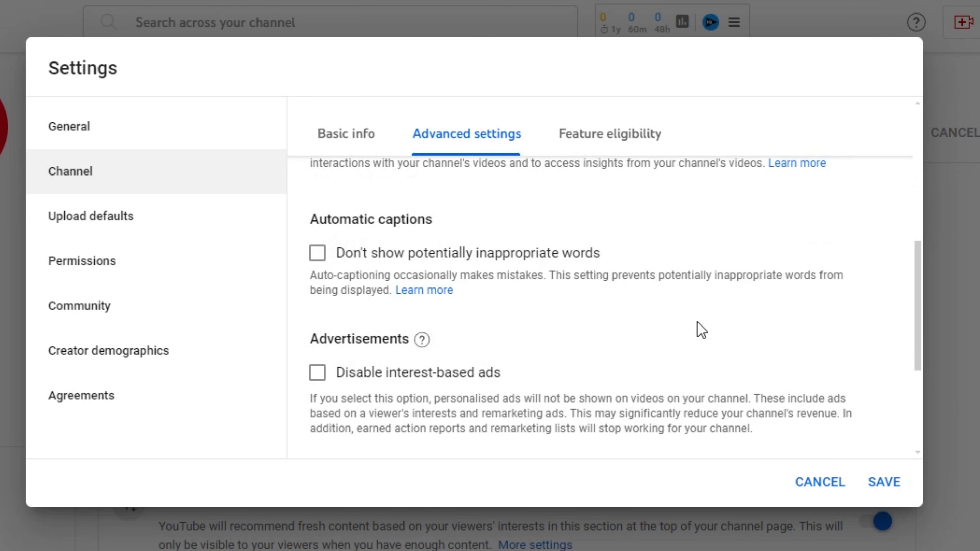
scroll(677, 261, down, 5)
scroll(705, 268, up, 7)
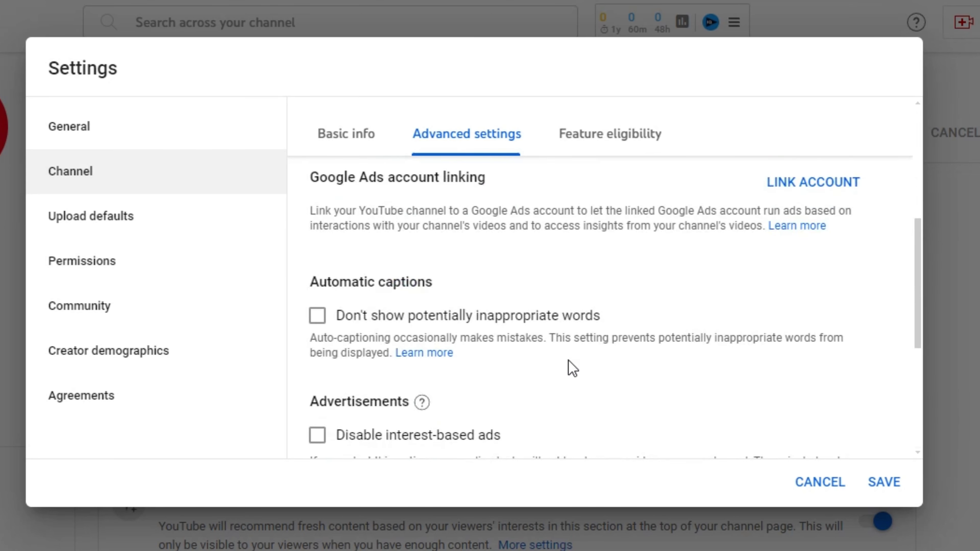
scroll(568, 365, down, 5)
scroll(477, 298, up, 5)
scroll(538, 309, down, 7)
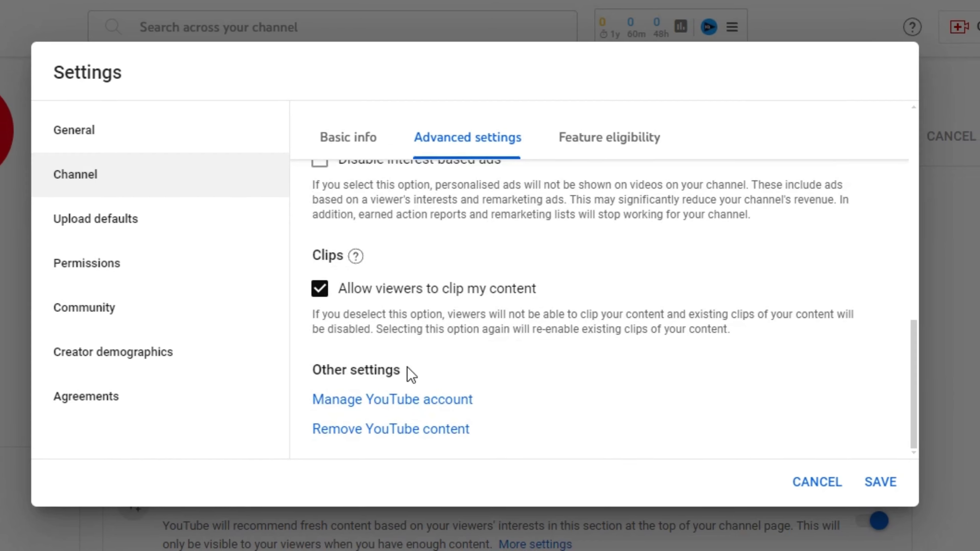
scroll(536, 277, up, 10)
scroll(514, 320, down, 10)
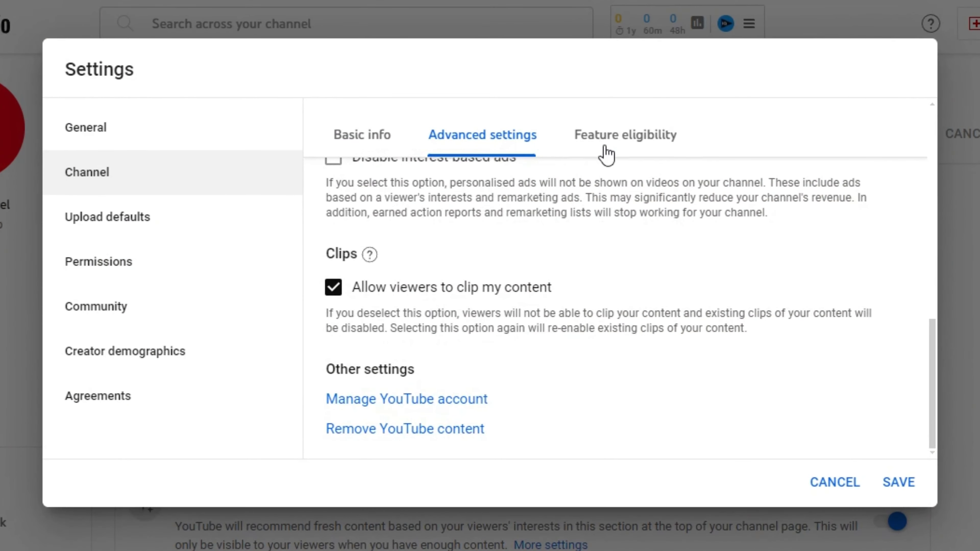
- In Feature eligibility, expand Intermediate features and start VERIFY PHONE NUMBER verification
click(625, 140)
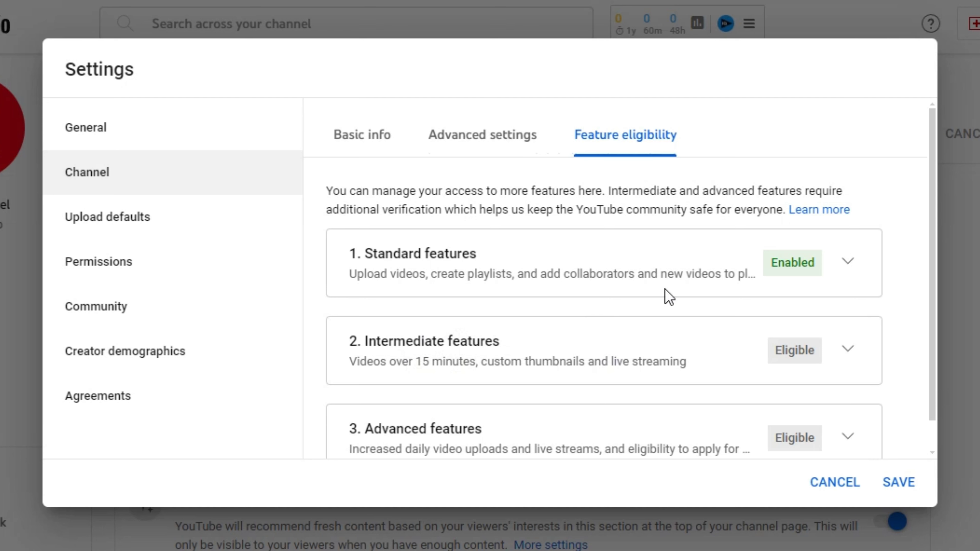
scroll(604, 270, down, 1)
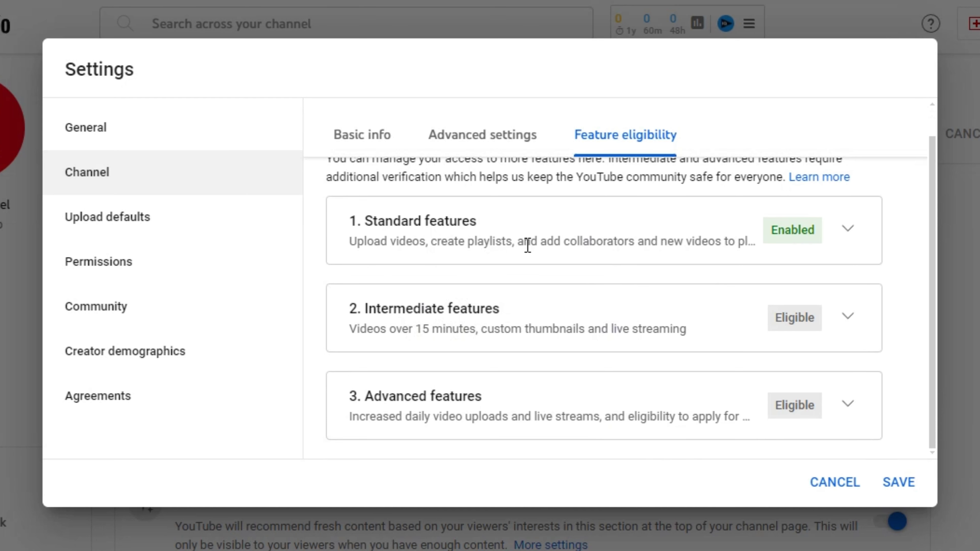
scroll(584, 255, up, 1)
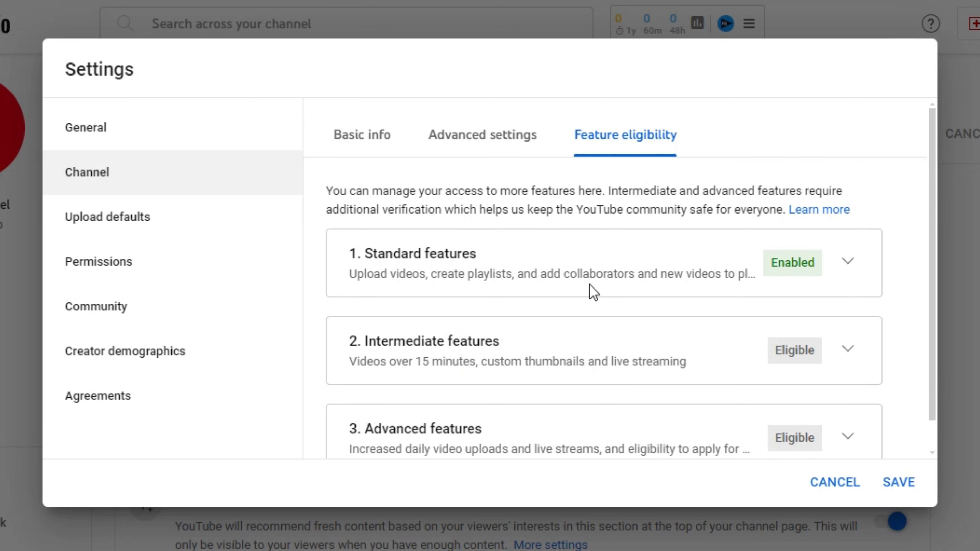
scroll(617, 340, down, 1)
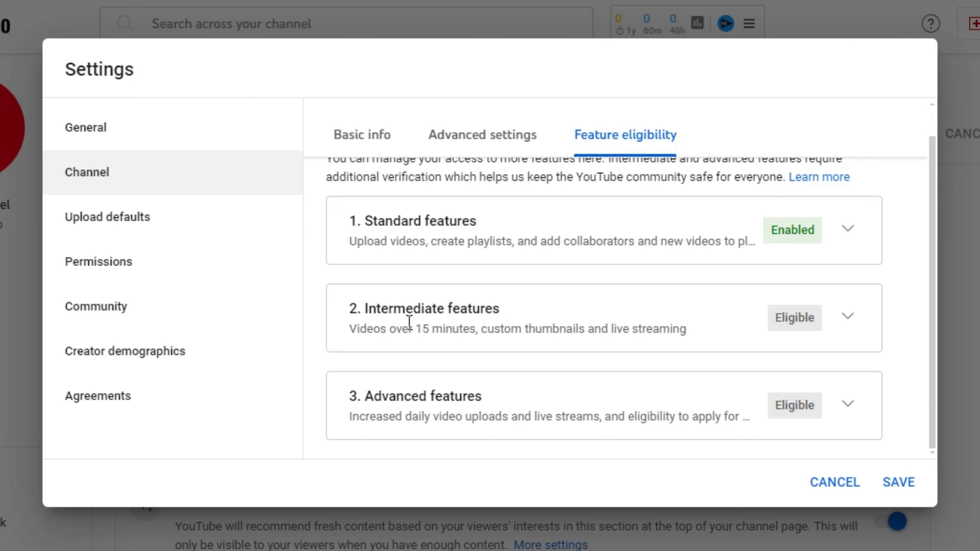
drag(382, 322, 703, 333)
click(516, 323)
click(848, 318)
scroll(850, 273, down, 5)
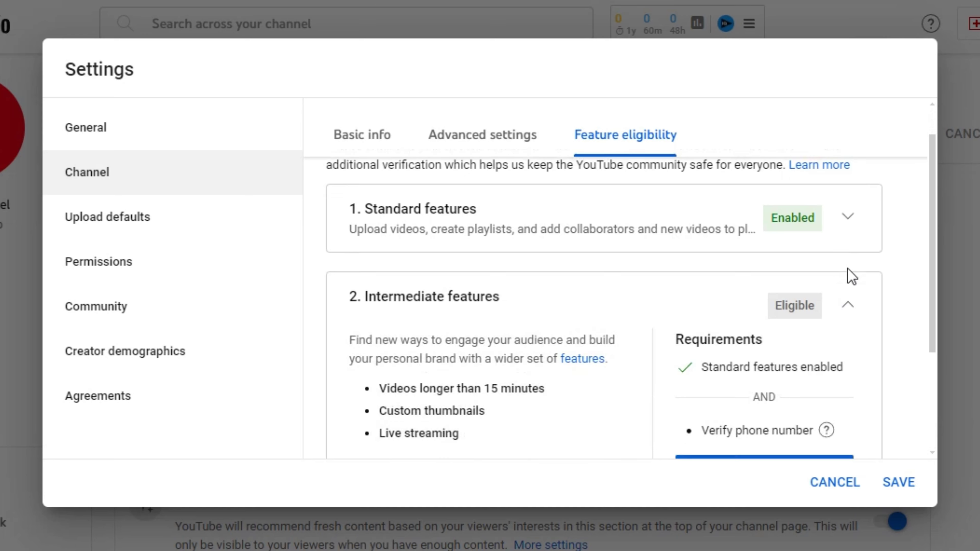
scroll(494, 316, up, 3)
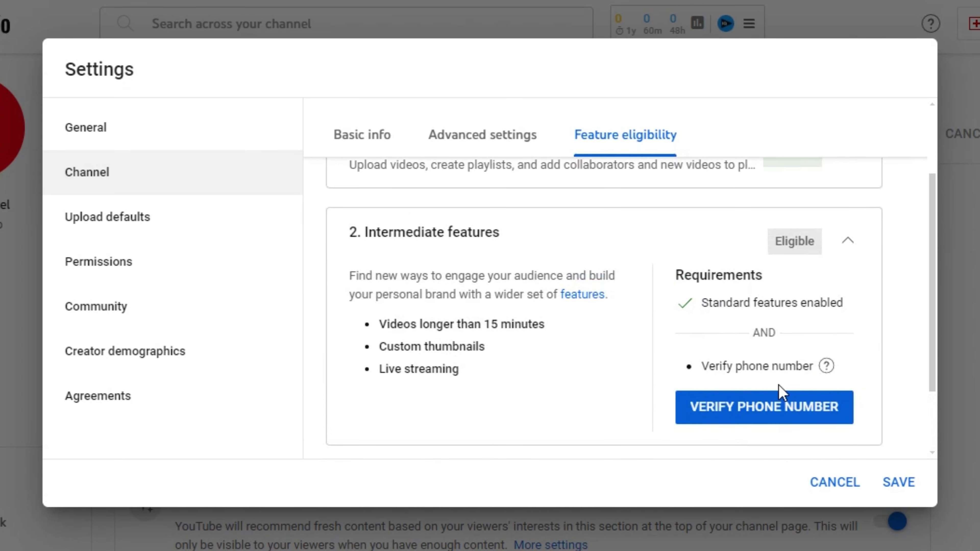
click(771, 408)
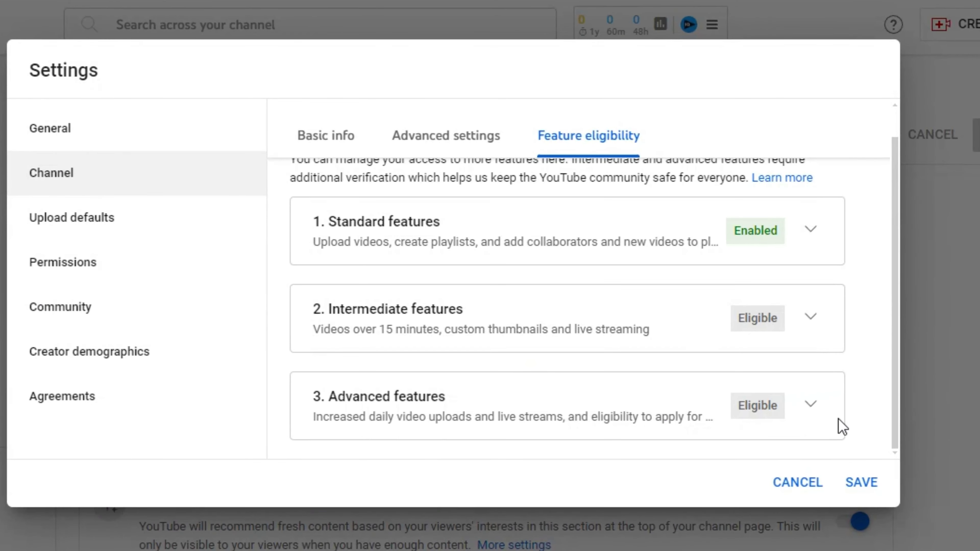
- Expand Advanced features requirements and read the Video verification help tip
click(811, 403)
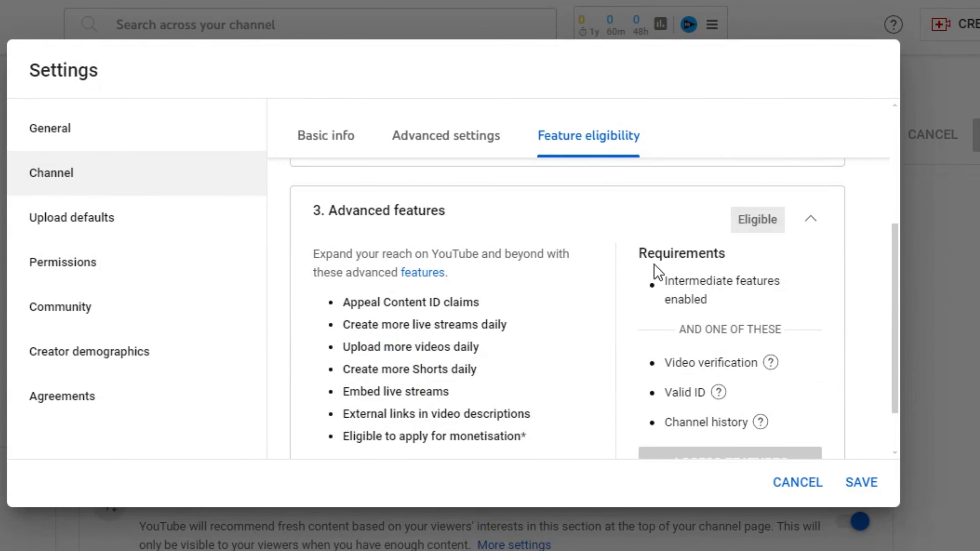
scroll(443, 305, down, 2)
scroll(478, 300, up, 3)
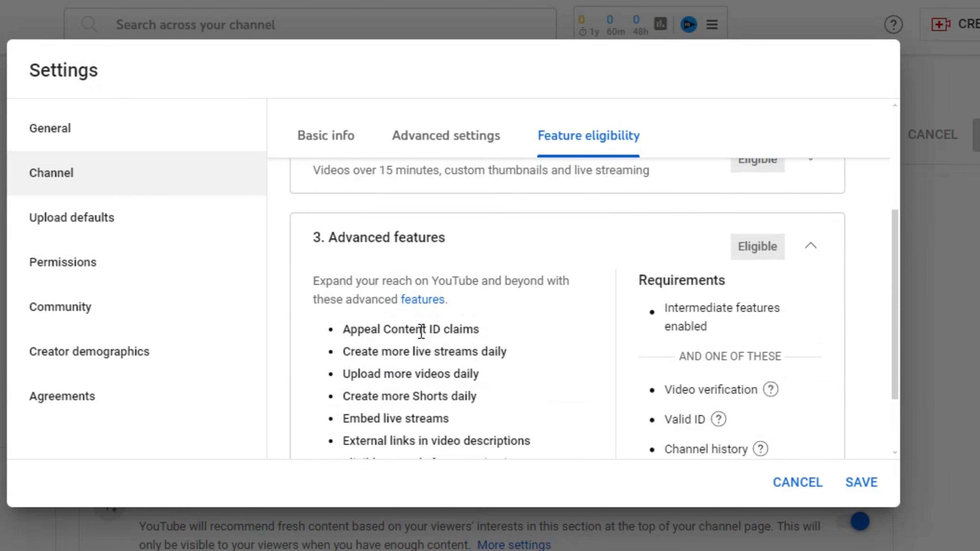
scroll(412, 347, down, 2)
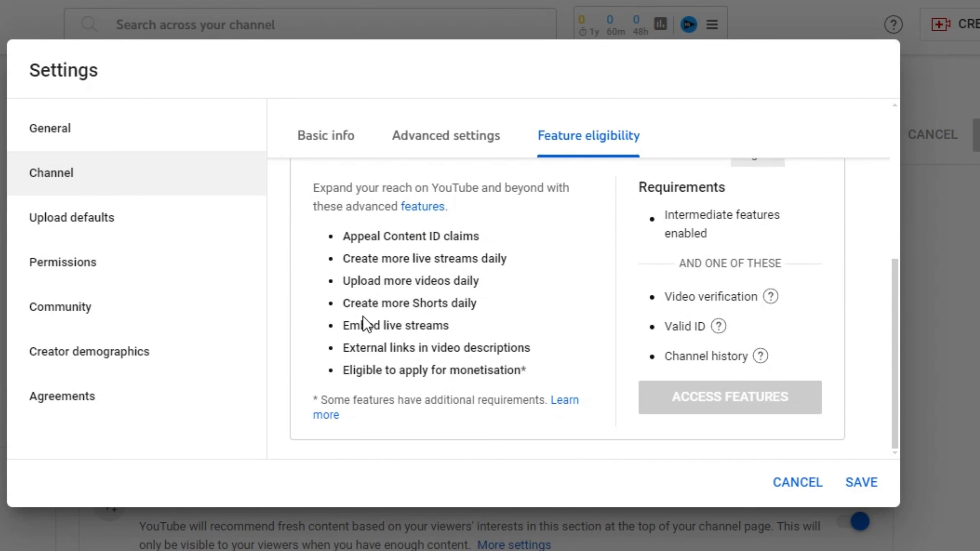
scroll(386, 323, up, 2)
scroll(410, 321, down, 2)
scroll(409, 320, up, 2)
scroll(411, 324, down, 2)
scroll(466, 328, up, 2)
scroll(502, 326, down, 2)
mouse_move(734, 299)
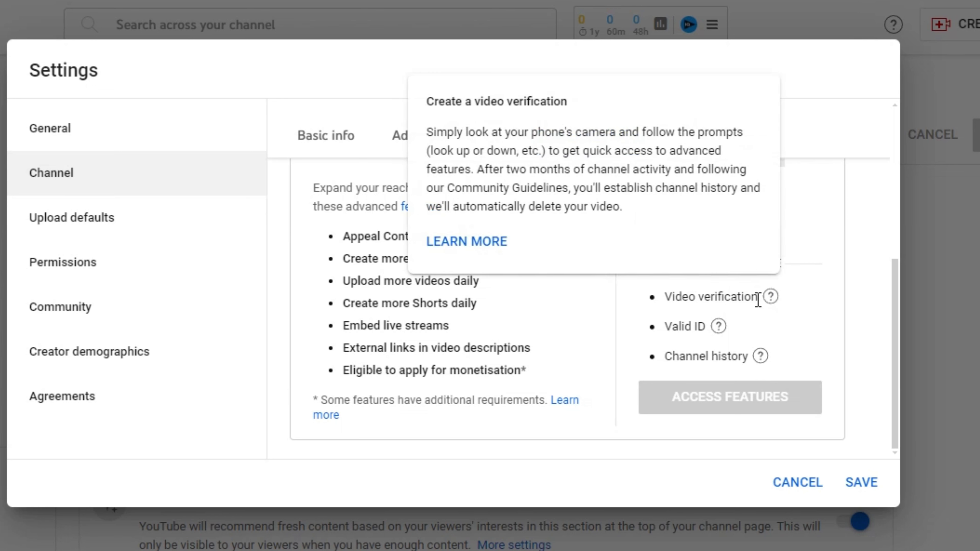
- Save the channel settings with country India and the six sports keywords
scroll(833, 285, up, 5)
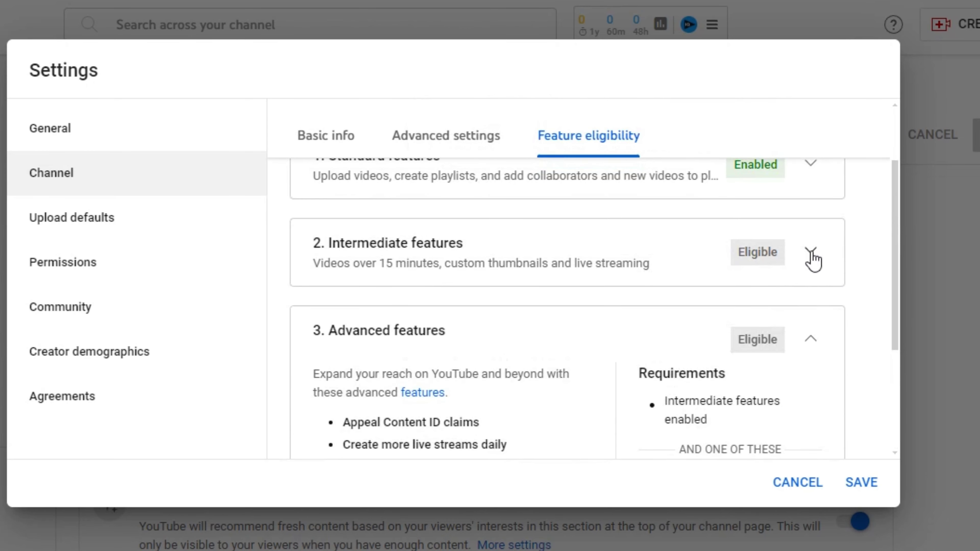
scroll(744, 276, down, 5)
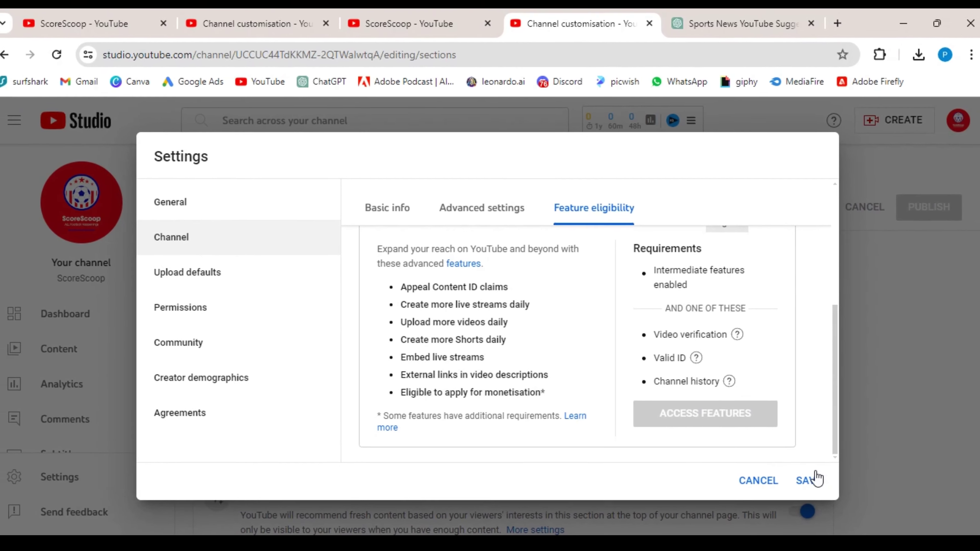
click(813, 481)
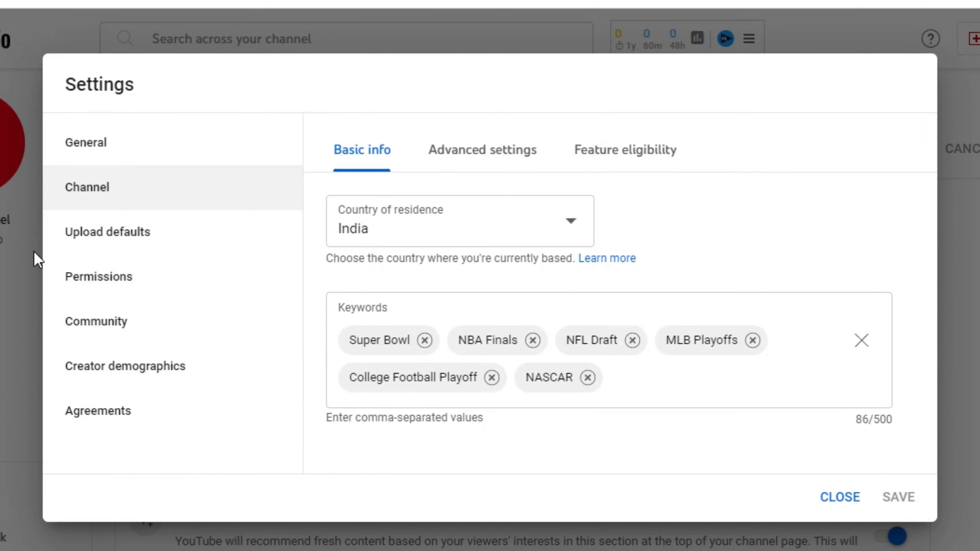
- Inspect the Upload defaults title and description fields, then leave Settings
click(112, 233)
click(492, 263)
scroll(436, 244, down, 2)
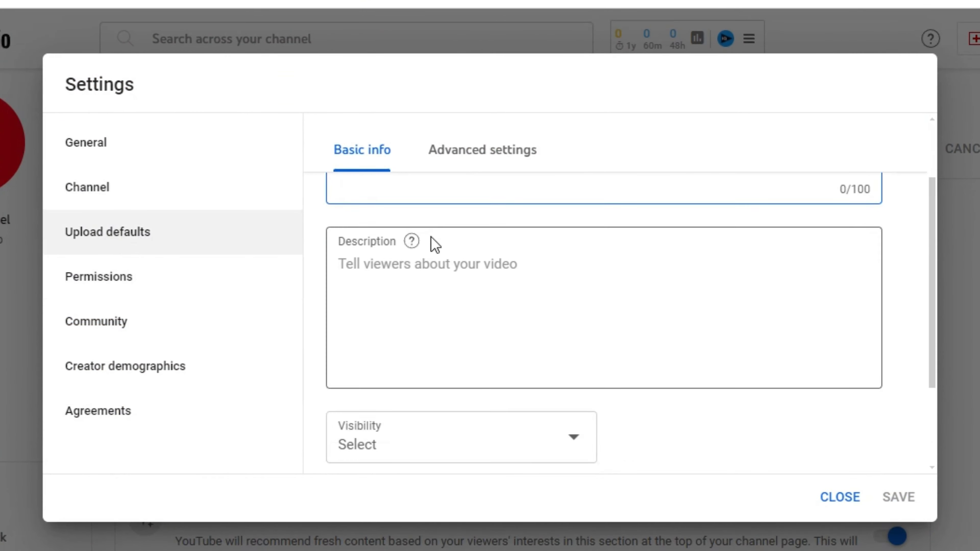
scroll(435, 244, up, 2)
scroll(517, 258, down, 2)
click(791, 301)
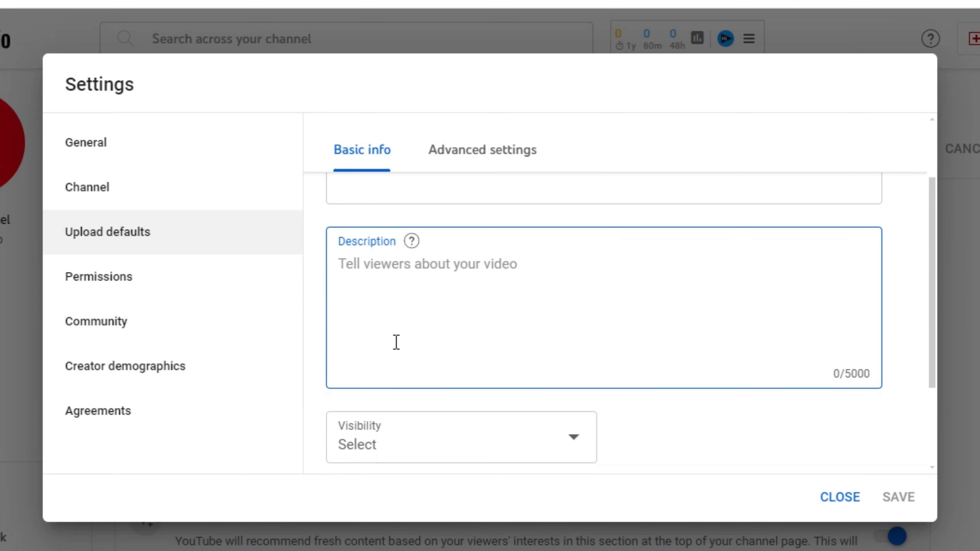
click(825, 499)
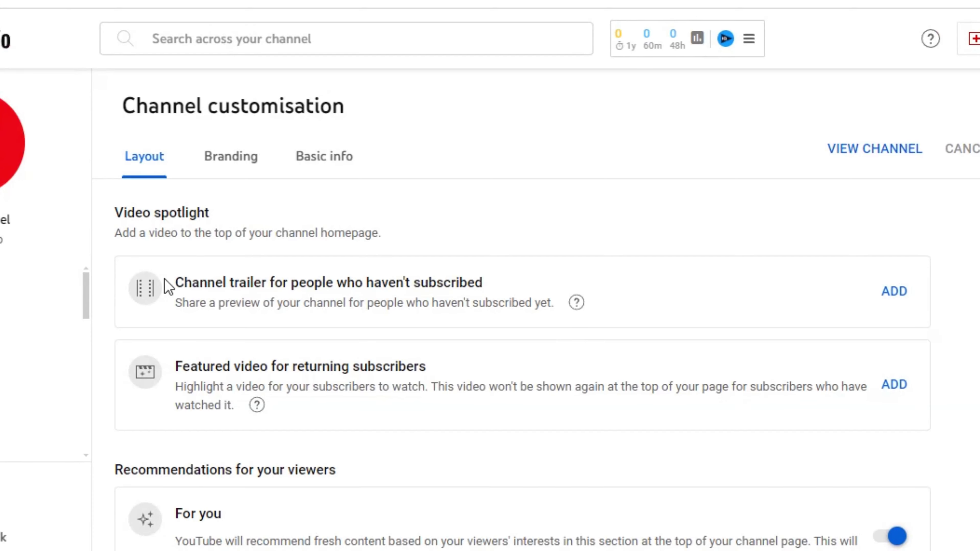
- Copy the full channel description from Customisation > Basic info
click(312, 158)
scroll(131, 306, down, 5)
drag(131, 284, 690, 386)
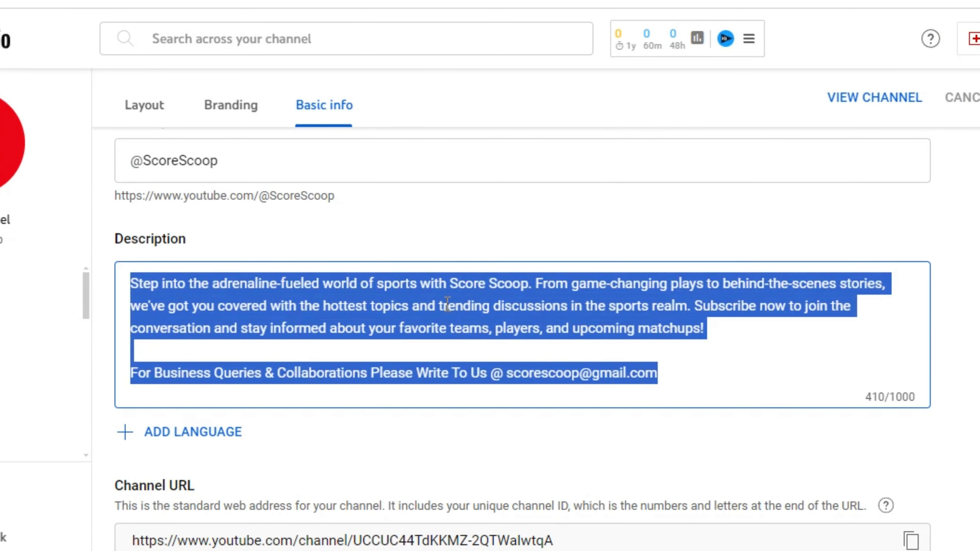
right_click(444, 309)
click(516, 43)
- Paste the channel description into the Upload defaults Description
click(190, 247)
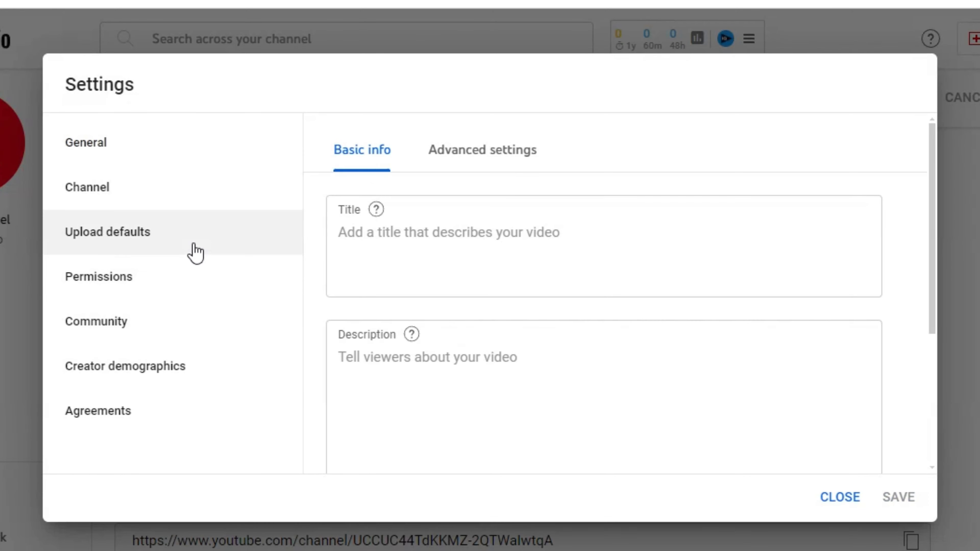
scroll(556, 420, down, 2)
scroll(422, 390, up, 2)
click(423, 390)
key(ctrl+v)
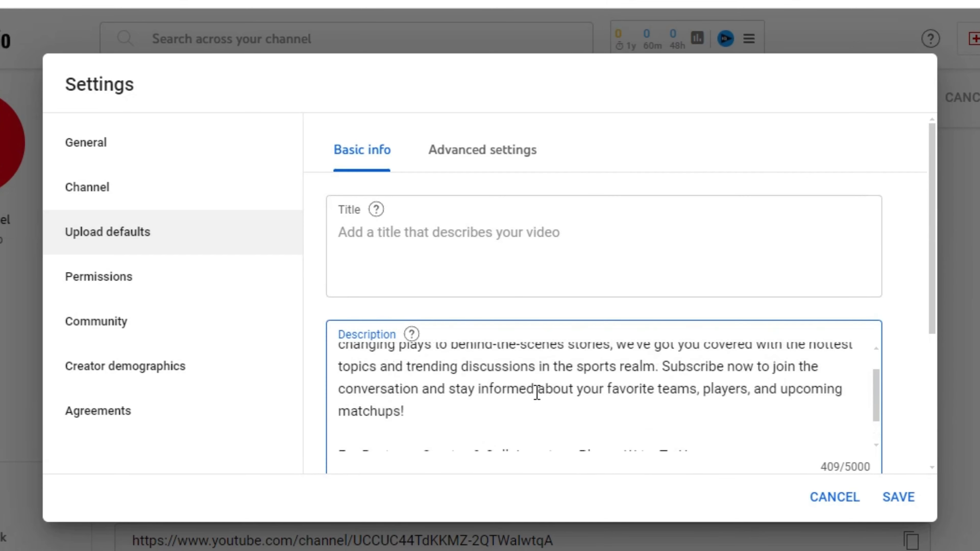
scroll(770, 357, down, 3)
scroll(403, 276, up, 3)
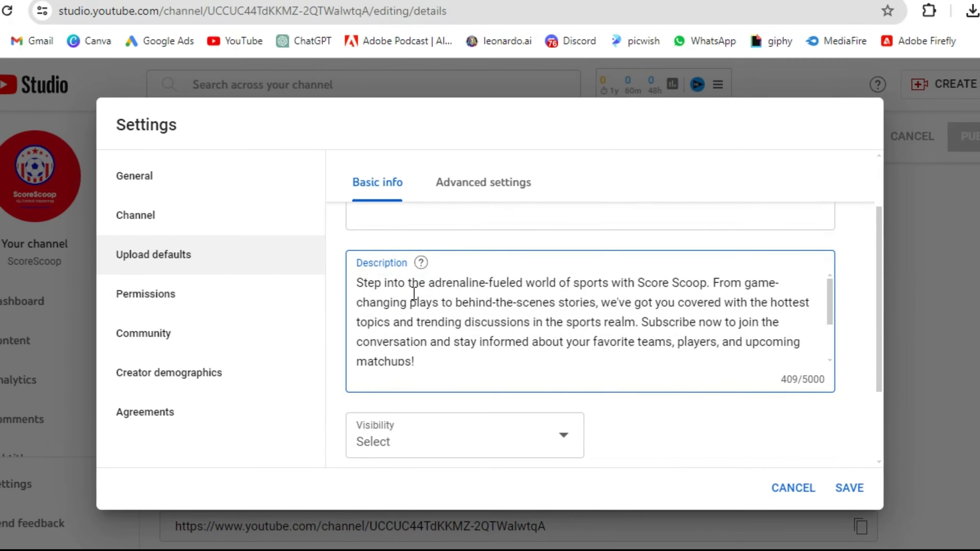
scroll(602, 347, down, 5)
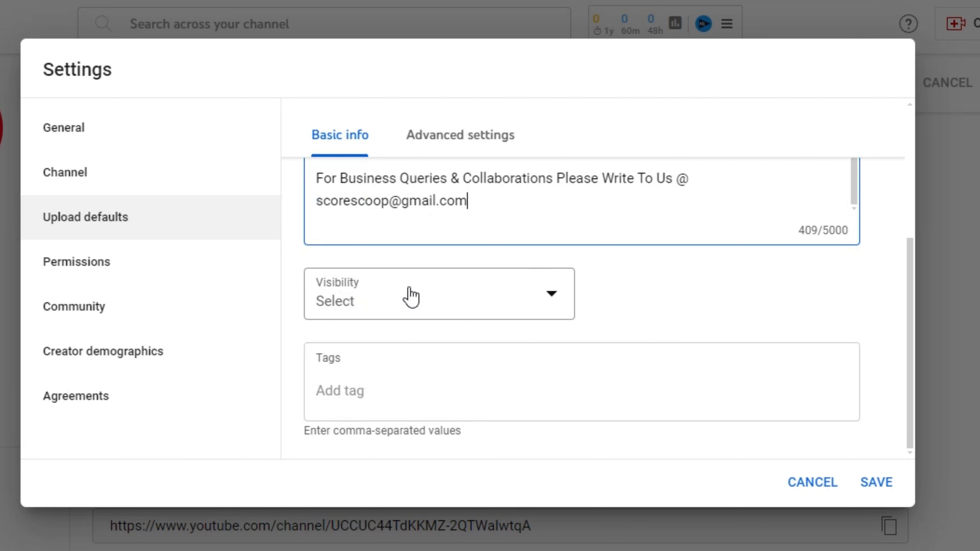
- Set the default upload visibility to Unlisted
click(450, 298)
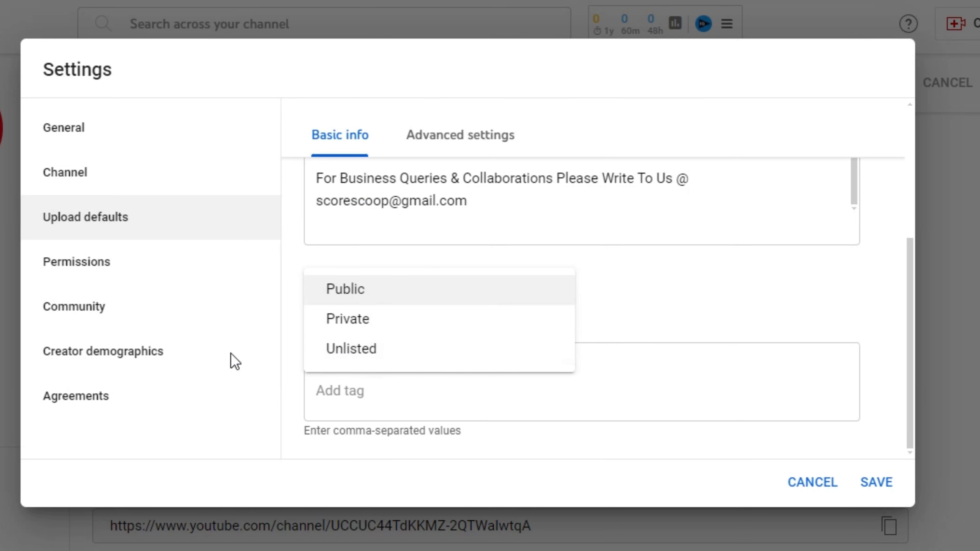
click(384, 349)
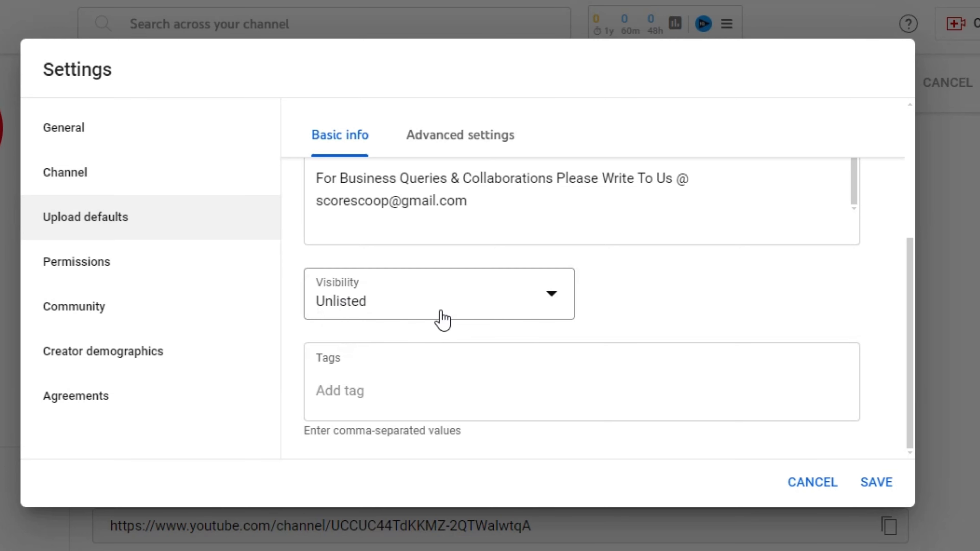
scroll(417, 319, up, 2)
scroll(416, 318, down, 2)
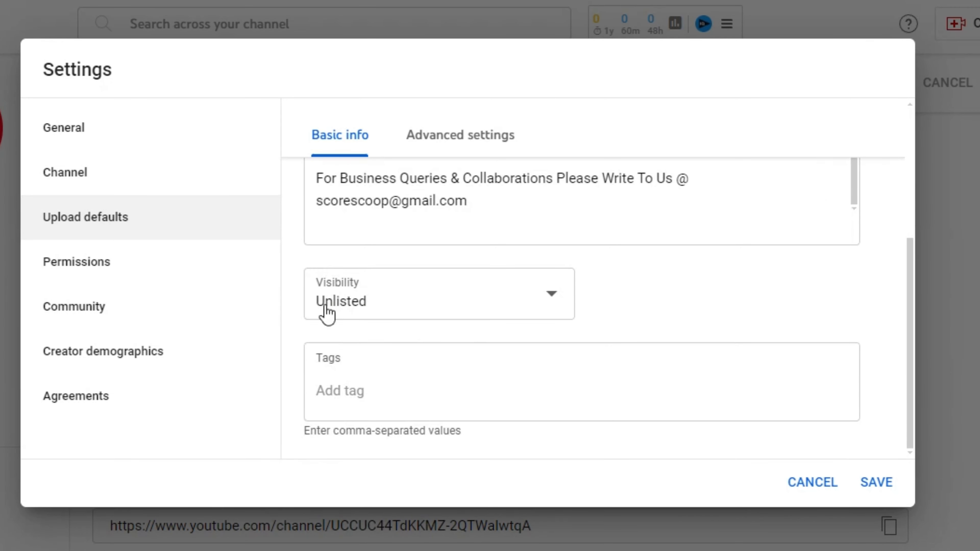
click(383, 382)
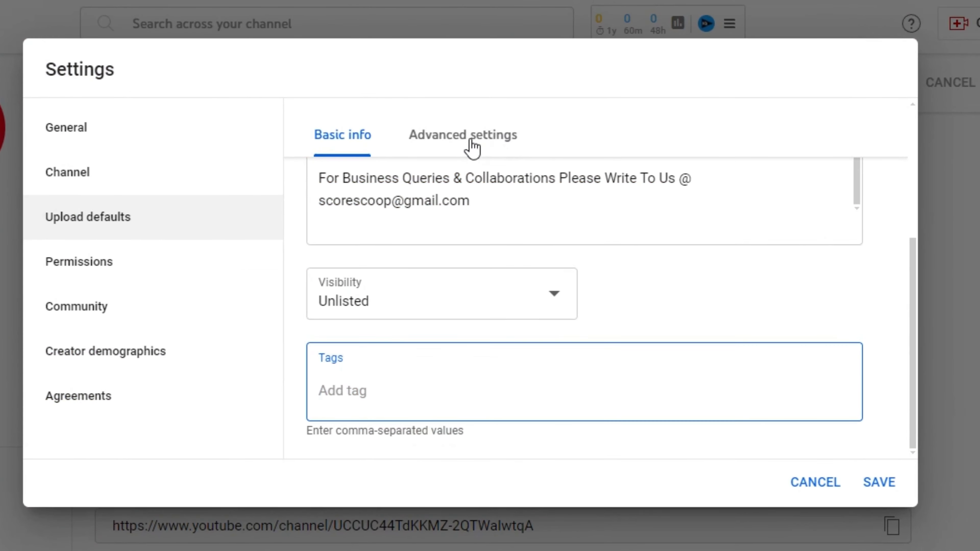
- In advanced upload defaults, set the default category to Sport
click(484, 213)
scroll(648, 303, up, 5)
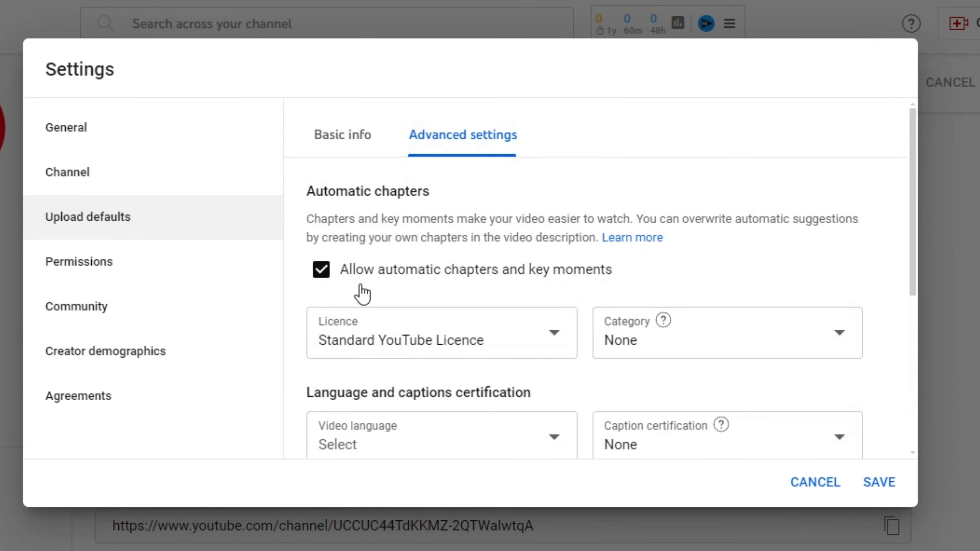
scroll(696, 333, down, 3)
click(748, 256)
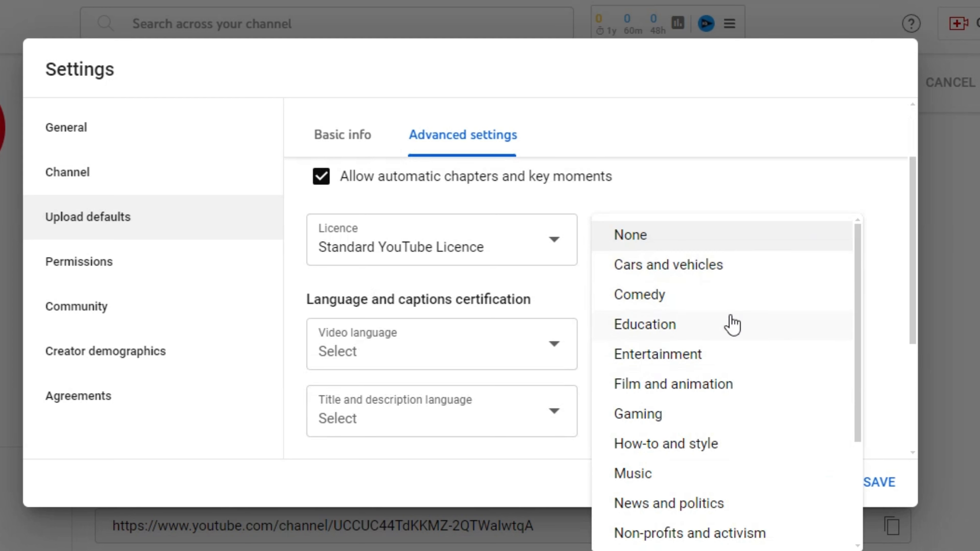
scroll(732, 324, down, 4)
scroll(758, 404, up, 4)
scroll(763, 365, down, 4)
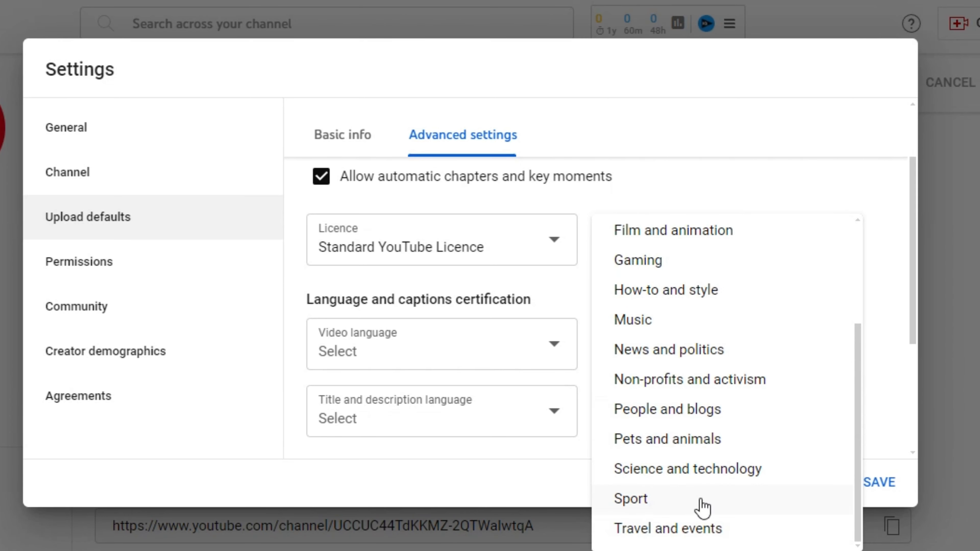
click(643, 506)
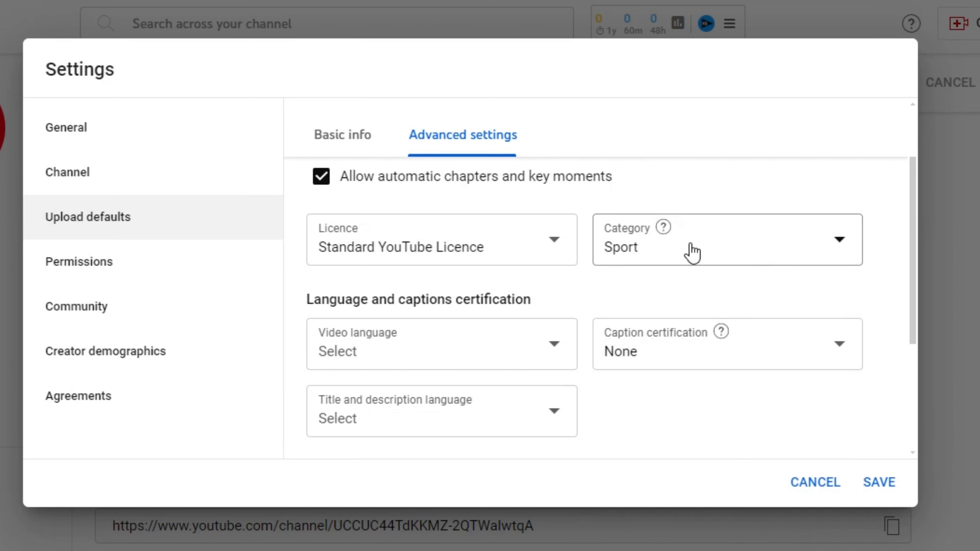
click(719, 256)
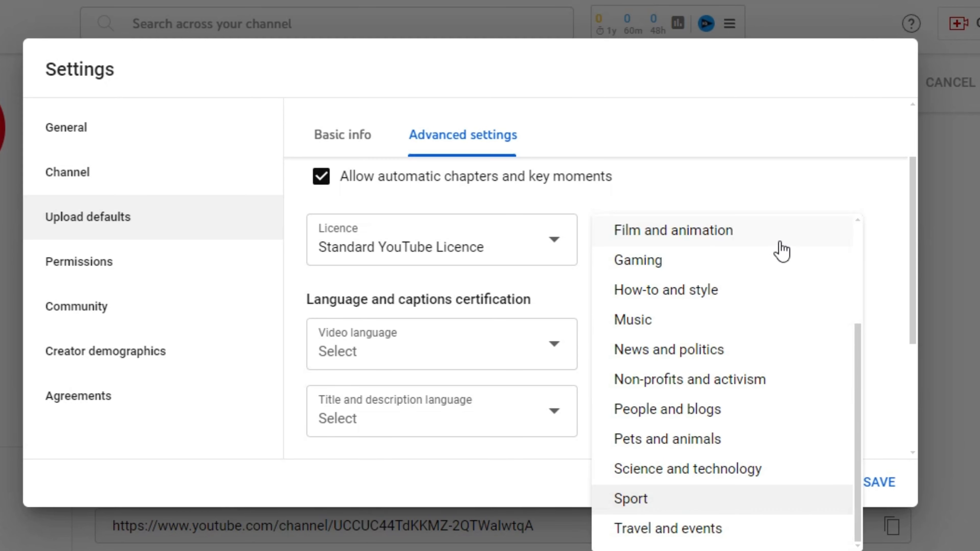
scroll(814, 311, up, 4)
scroll(733, 394, down, 4)
scroll(751, 366, up, 4)
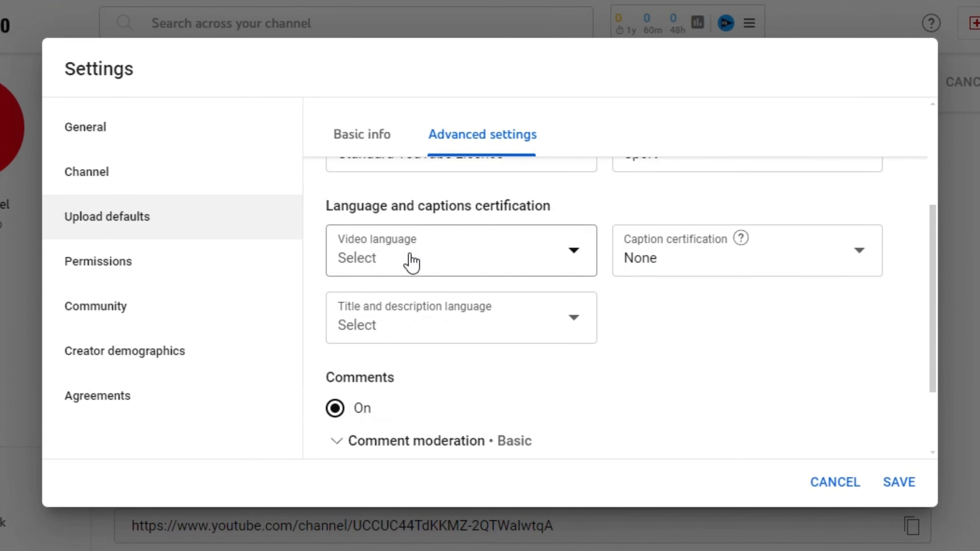
- Set Video language and Title and description language to English (United States)
click(412, 263)
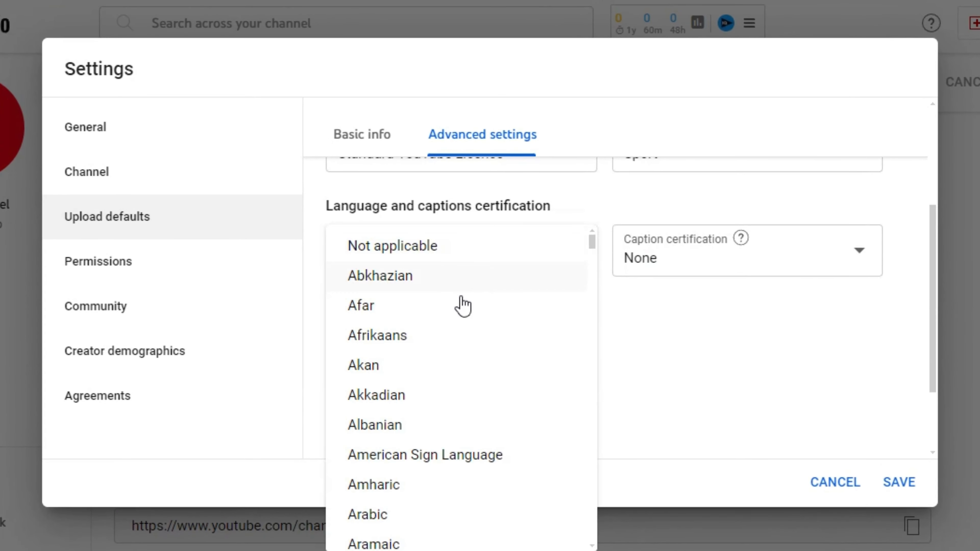
scroll(459, 302, down, 10)
scroll(490, 325, up, 5)
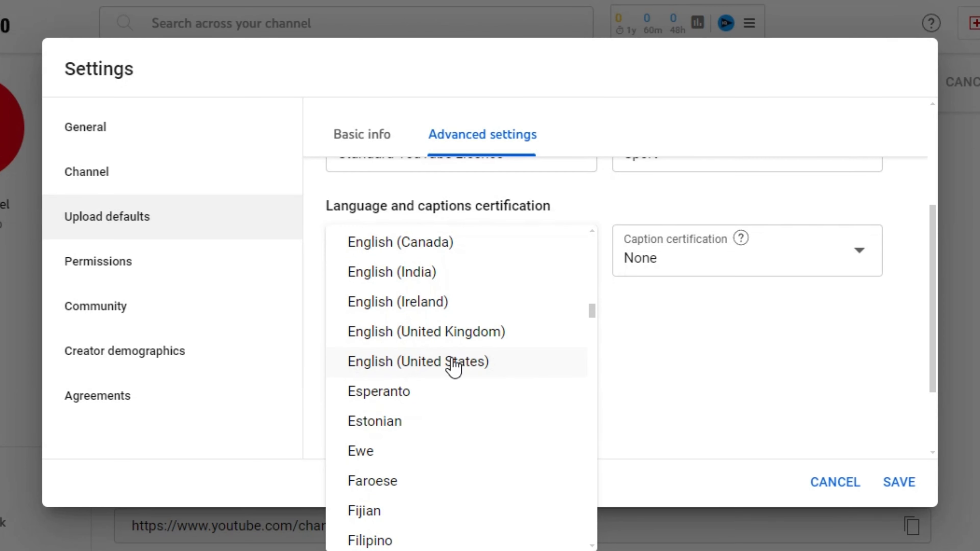
click(395, 367)
click(502, 339)
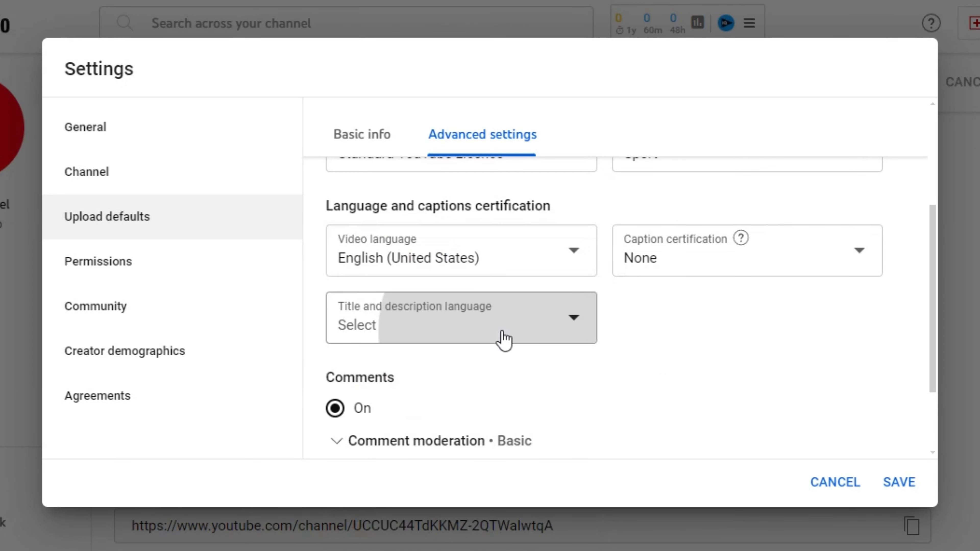
scroll(520, 218, down, 10)
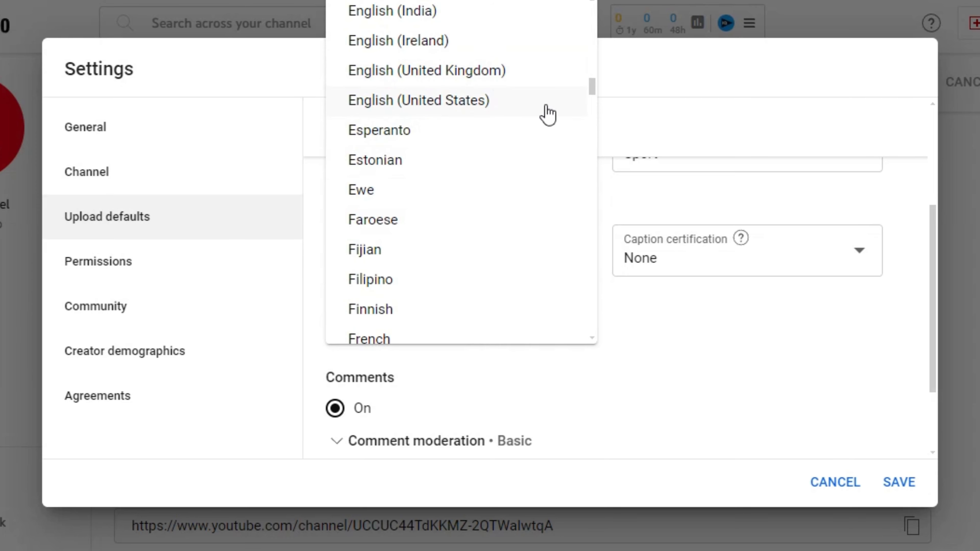
click(405, 108)
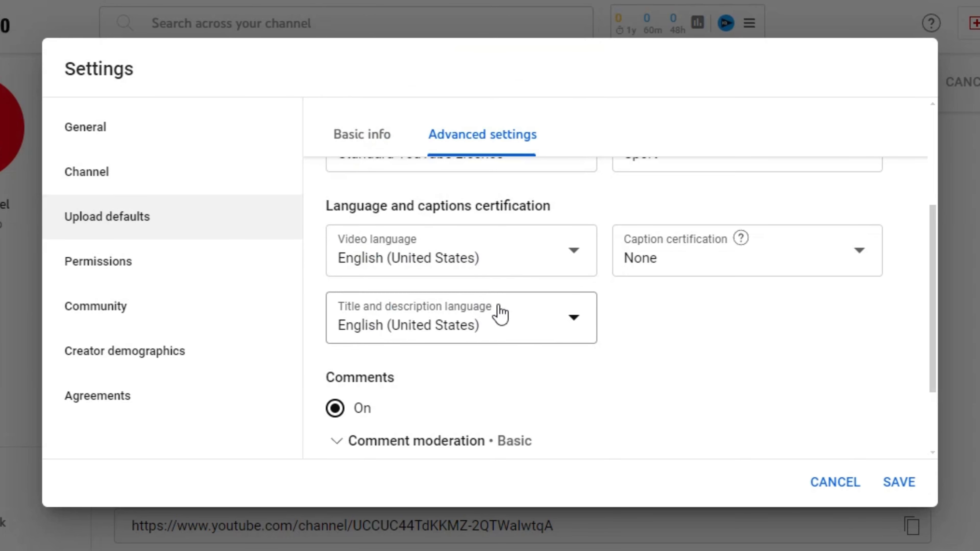
- Keep caption certification as None and save the upload defaults
click(729, 266)
click(729, 267)
click(799, 251)
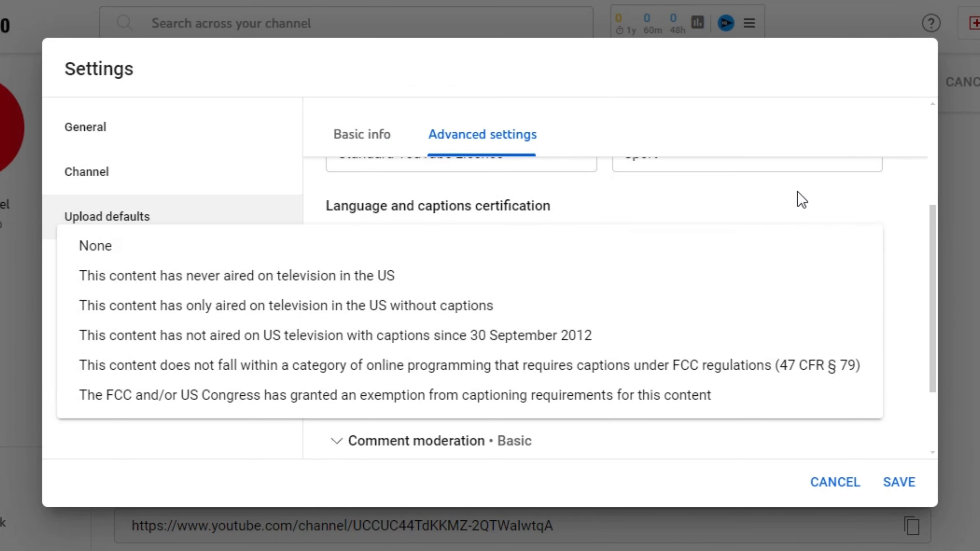
click(788, 255)
scroll(500, 329, down, 3)
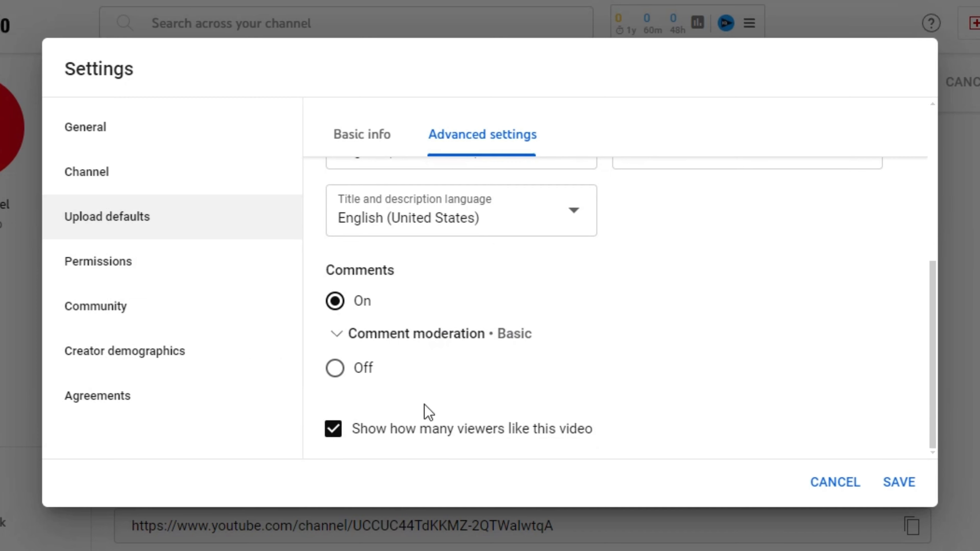
scroll(602, 328, up, 6)
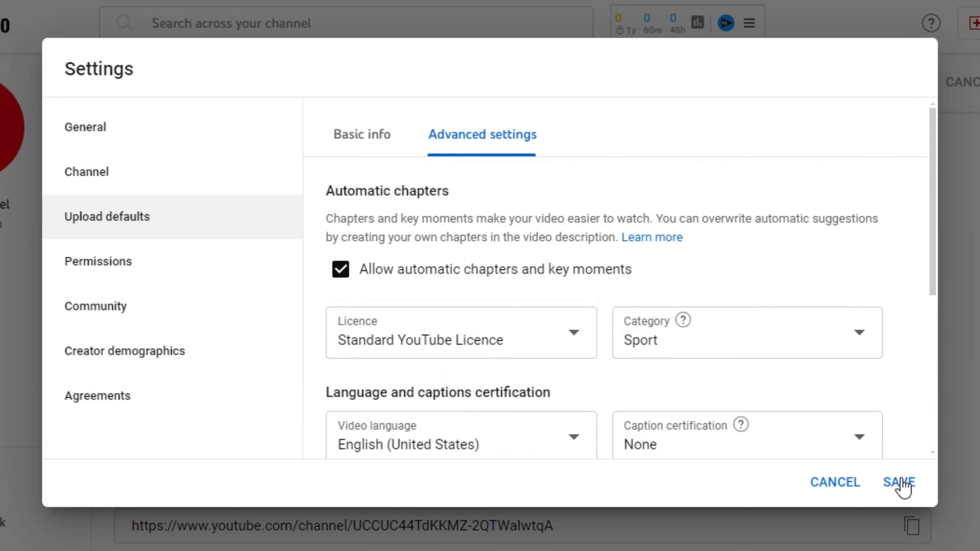
click(899, 482)
click(3, 476)
- Browse the Permissions, Community, Creator demographics and Agreements settings pages
click(172, 282)
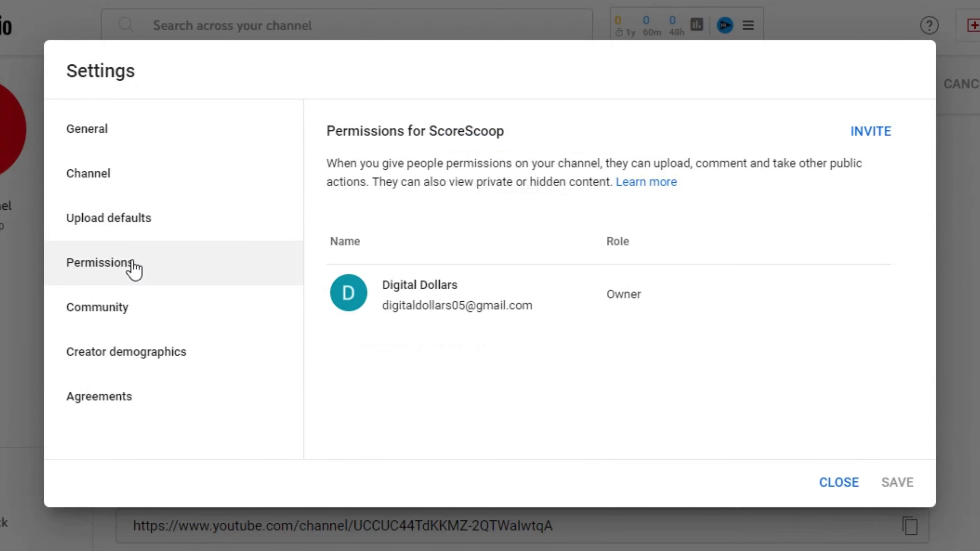
click(101, 305)
scroll(595, 232, down, 10)
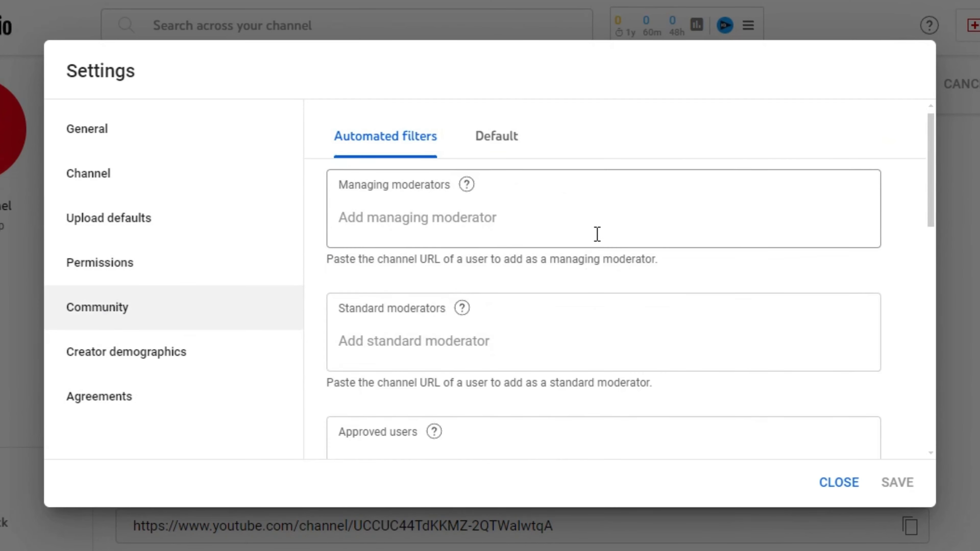
scroll(521, 329, down, 2)
scroll(639, 344, up, 6)
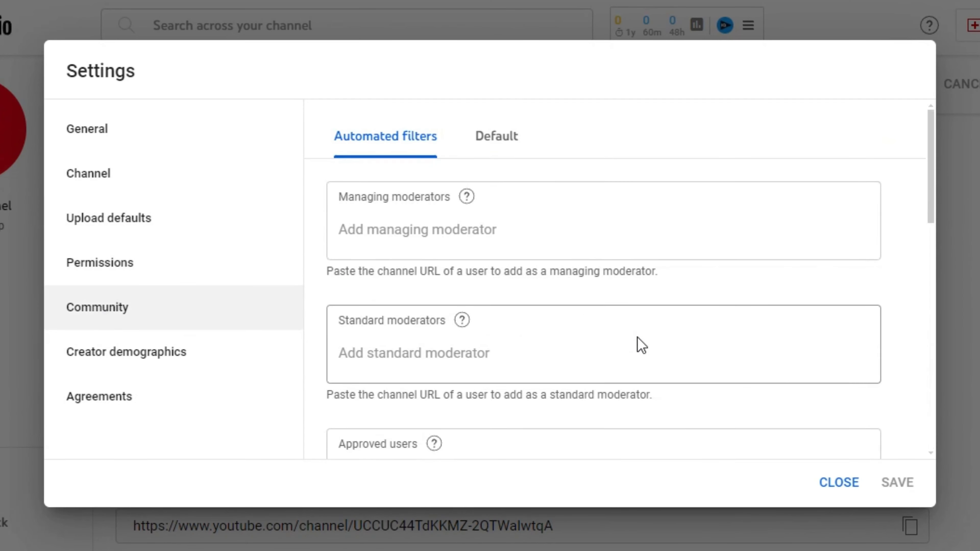
click(484, 139)
click(118, 361)
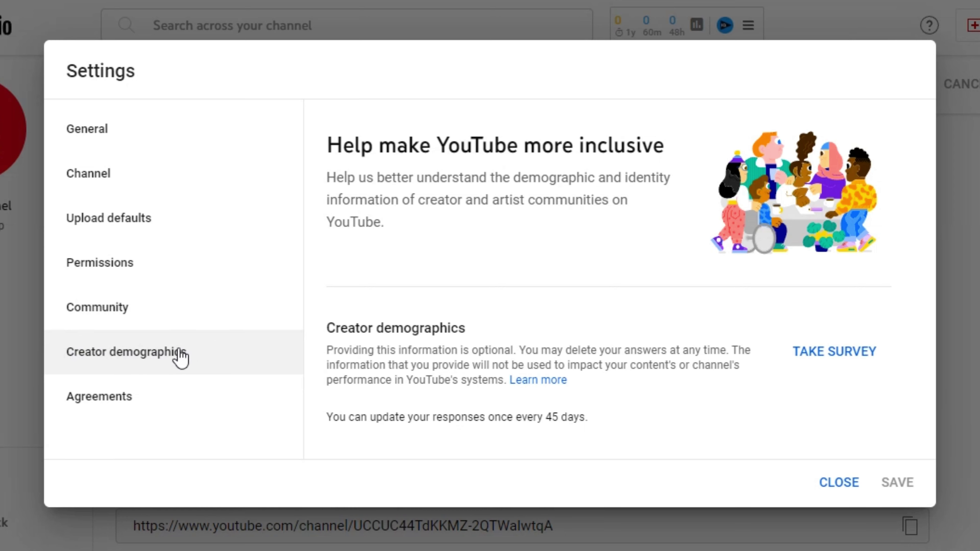
click(90, 404)
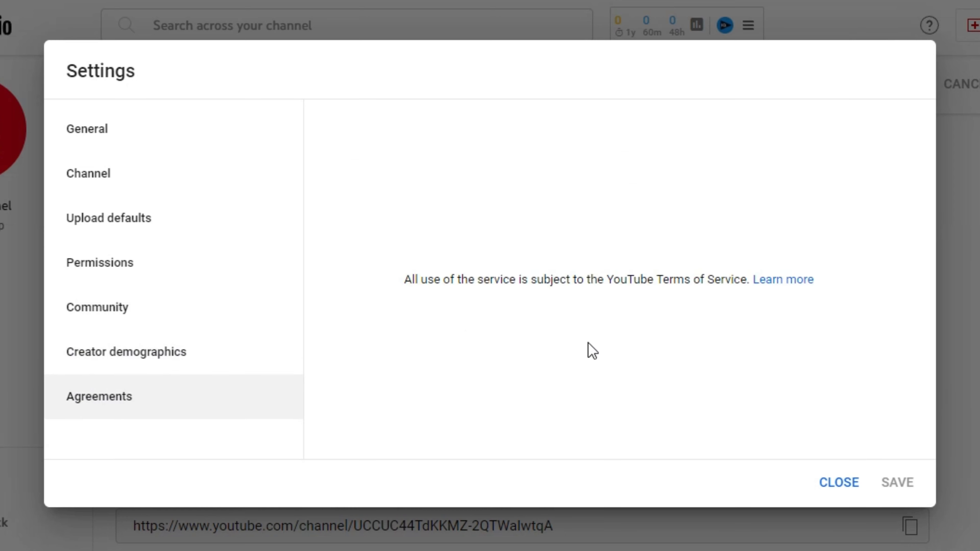
- Close channel settings and check the channel's About details panel
click(831, 485)
scroll(839, 346, down, 5)
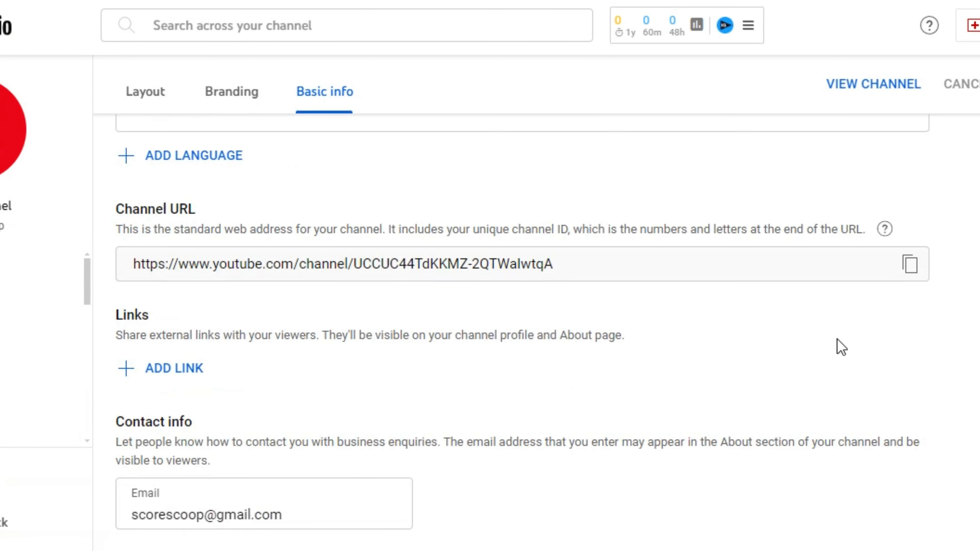
scroll(802, 359, up, 10)
click(825, 172)
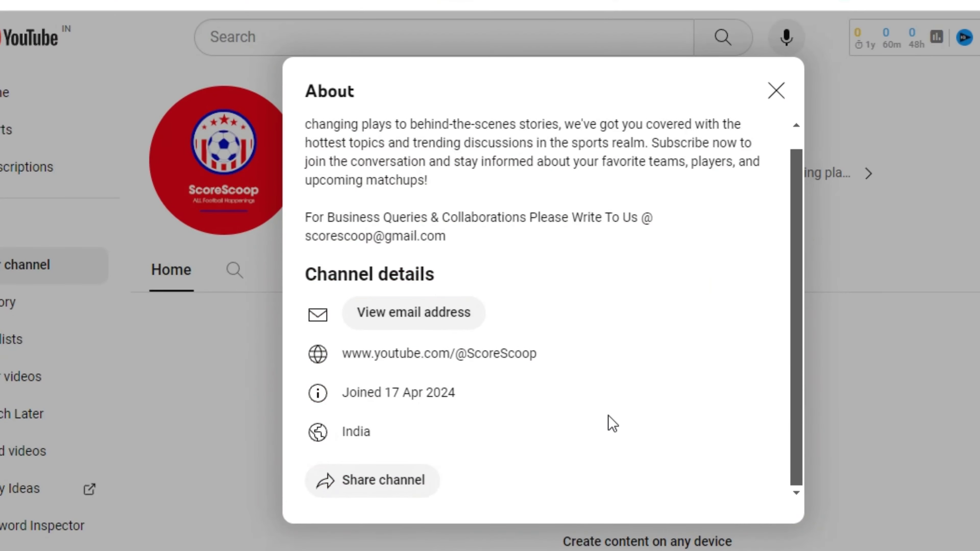
scroll(567, 342, up, 1)
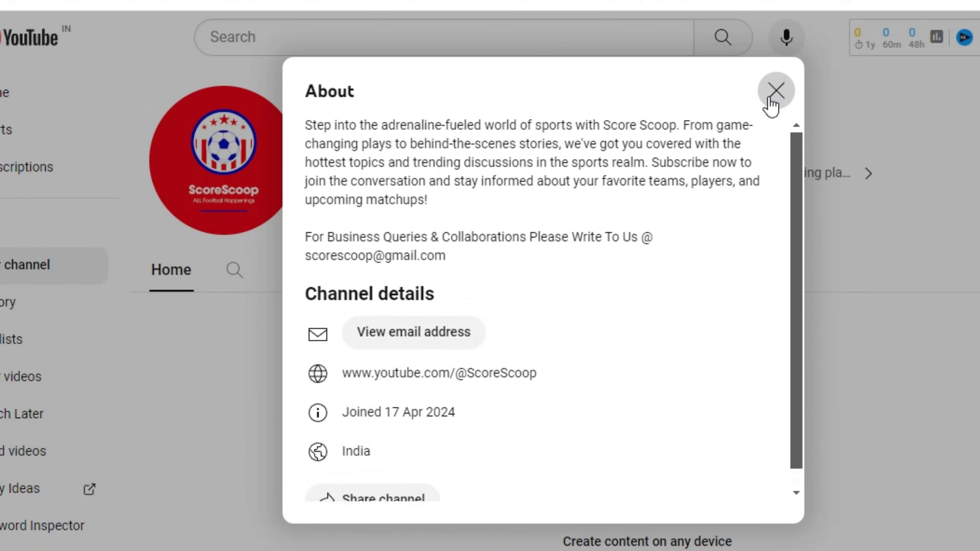
click(775, 92)
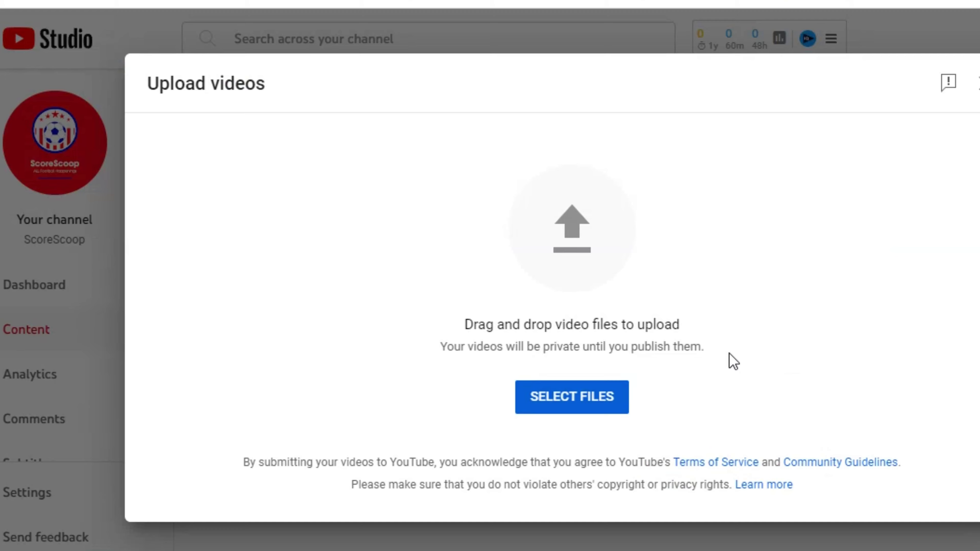
- Upload the video file 'Untitled design 16' and scroll through its Details form
click(572, 396)
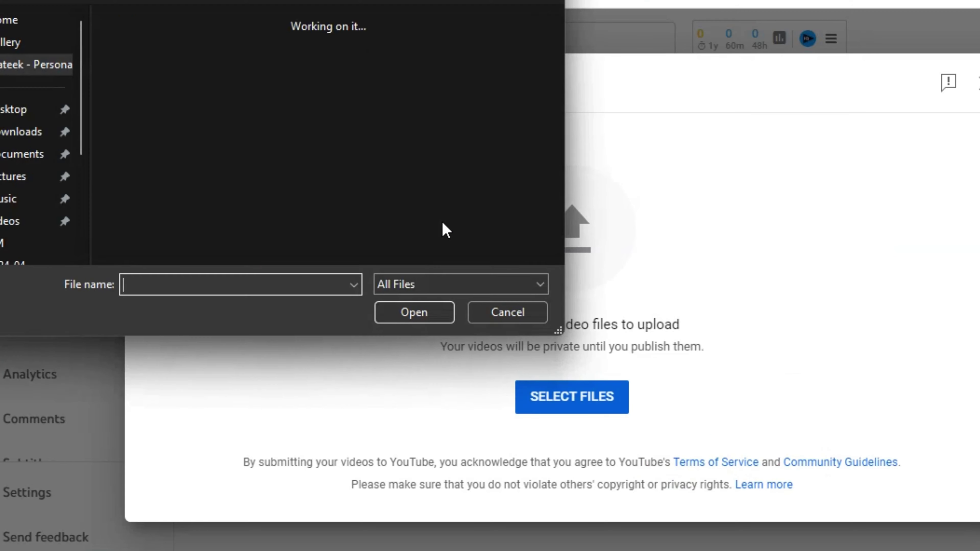
click(376, 76)
click(434, 313)
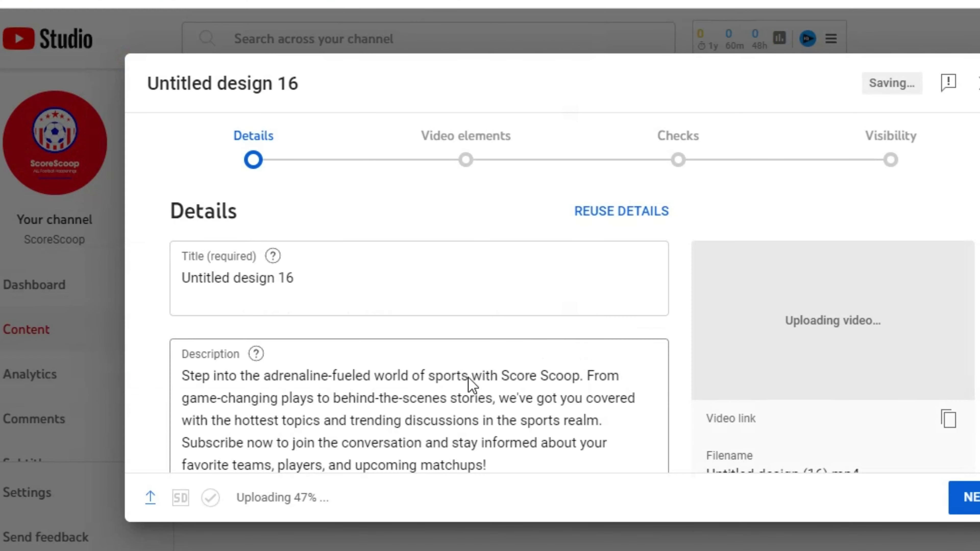
scroll(236, 284, down, 5)
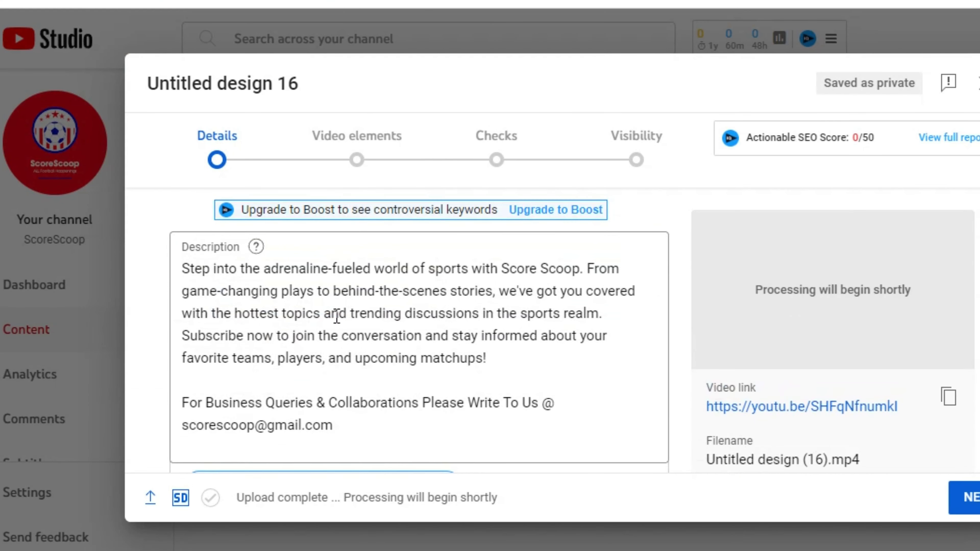
scroll(236, 284, down, 10)
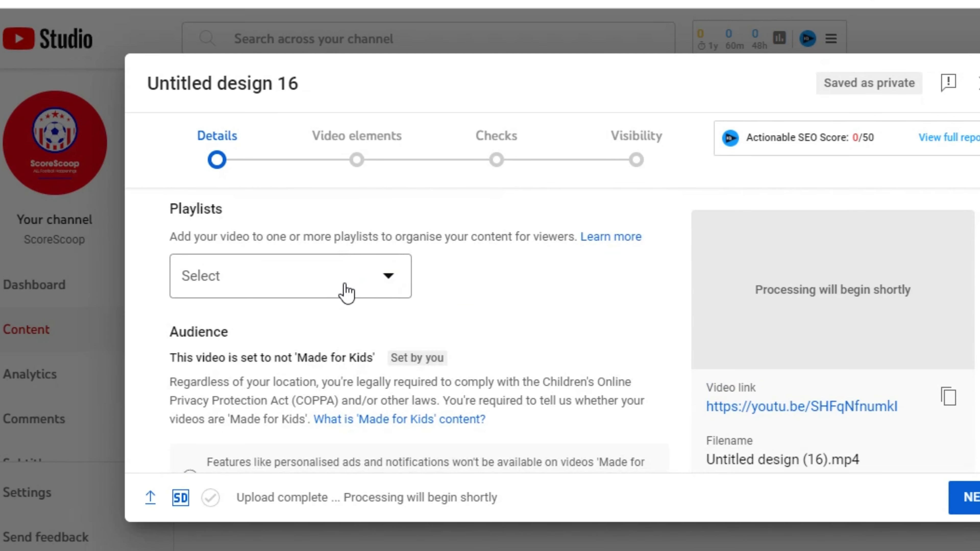
scroll(348, 294, down, 15)
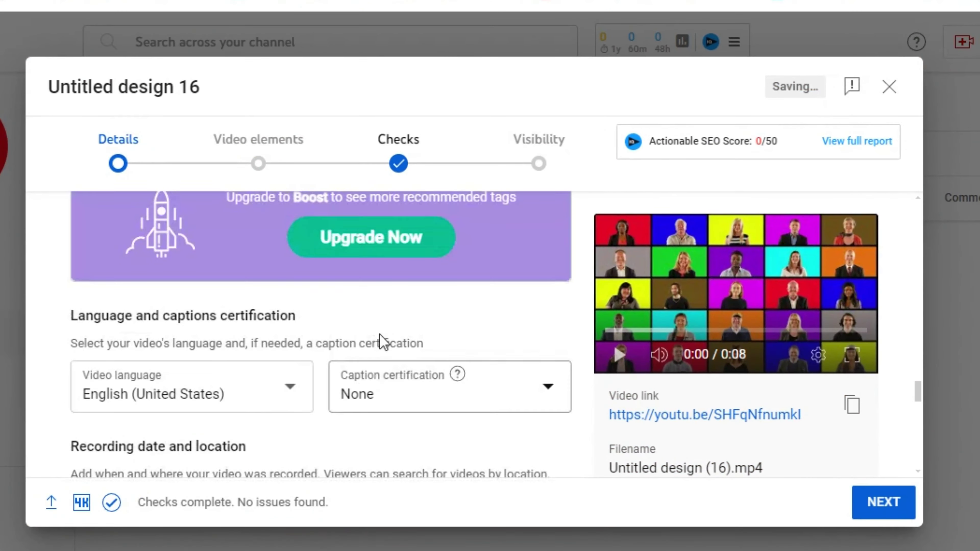
scroll(212, 365, down, 5)
scroll(471, 311, up, 3)
scroll(444, 305, down, 2)
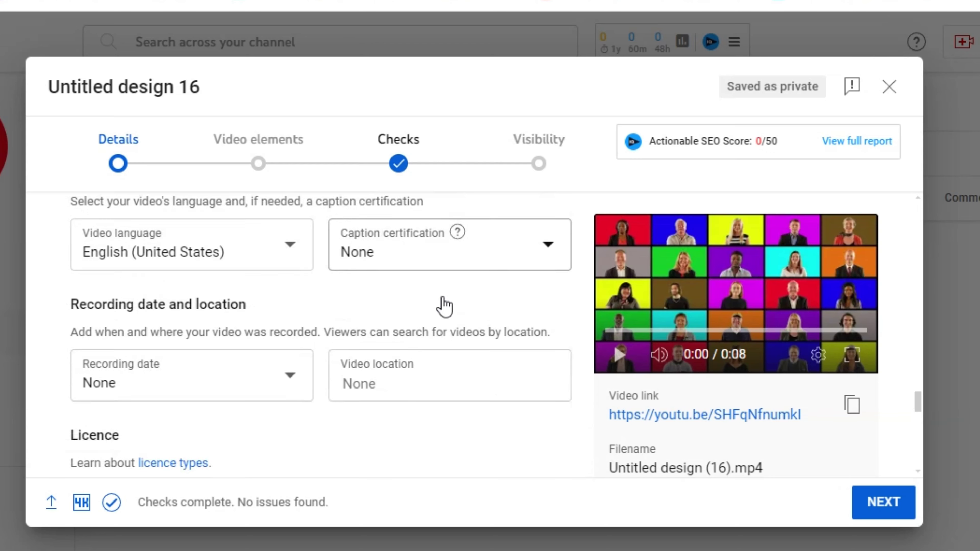
scroll(444, 305, down, 1)
- Leave the recording date empty and set the video location to USA
click(251, 350)
click(242, 350)
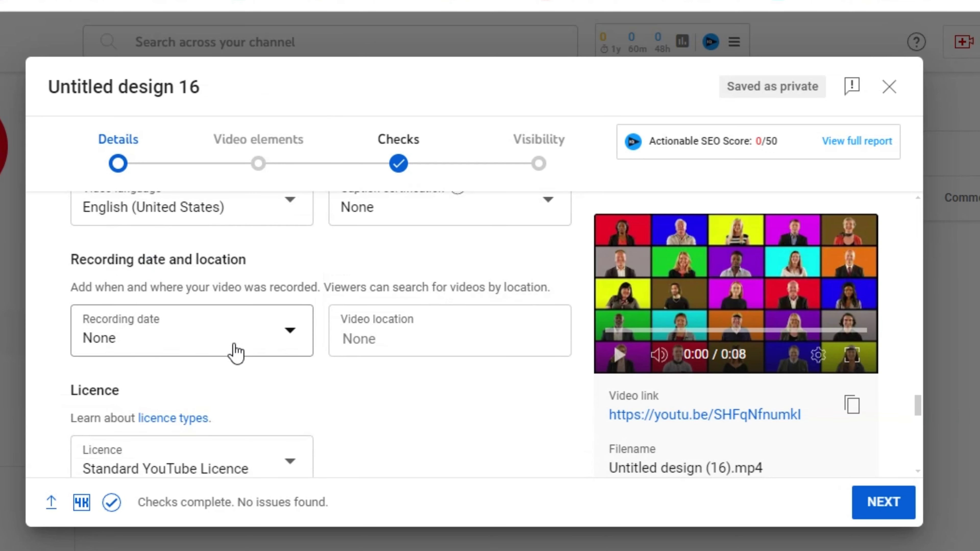
click(355, 339)
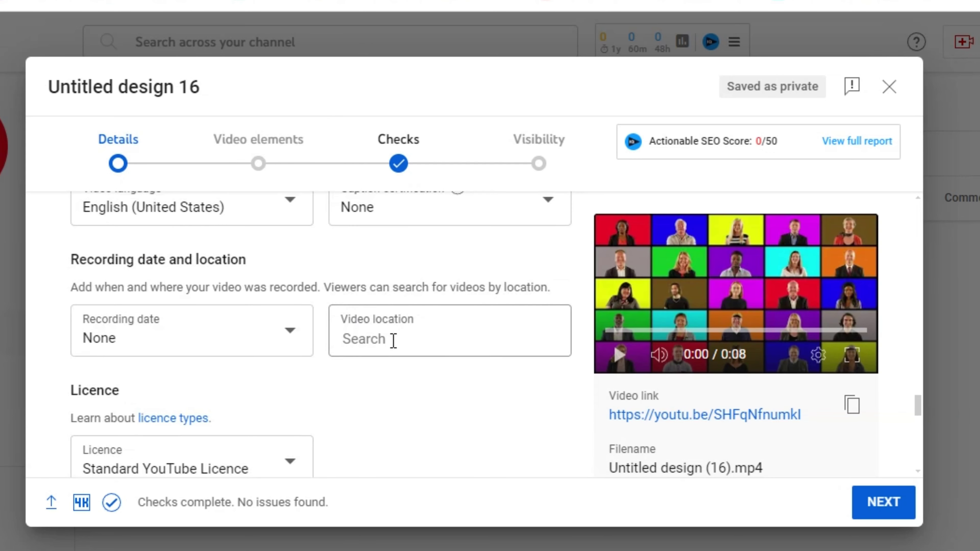
text(USA)
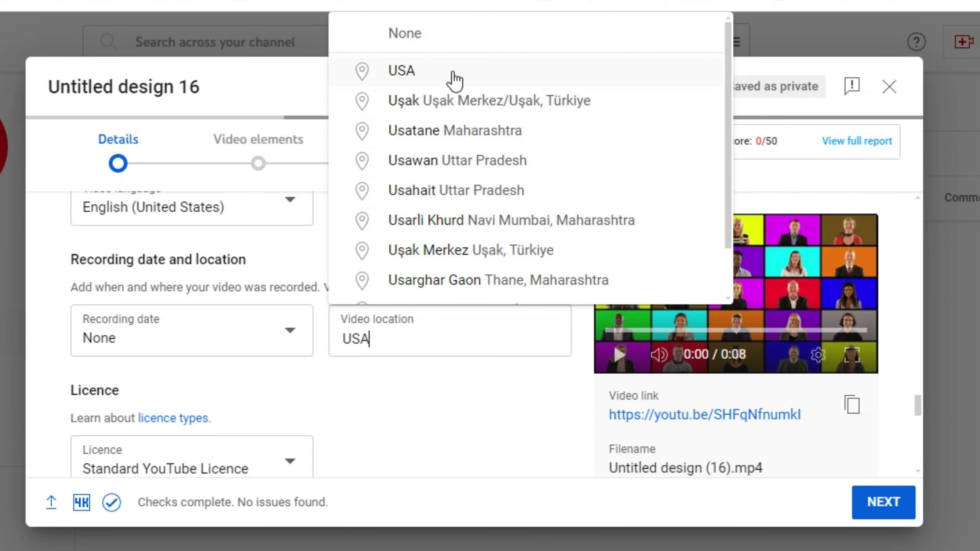
click(453, 78)
scroll(494, 226, down, 2)
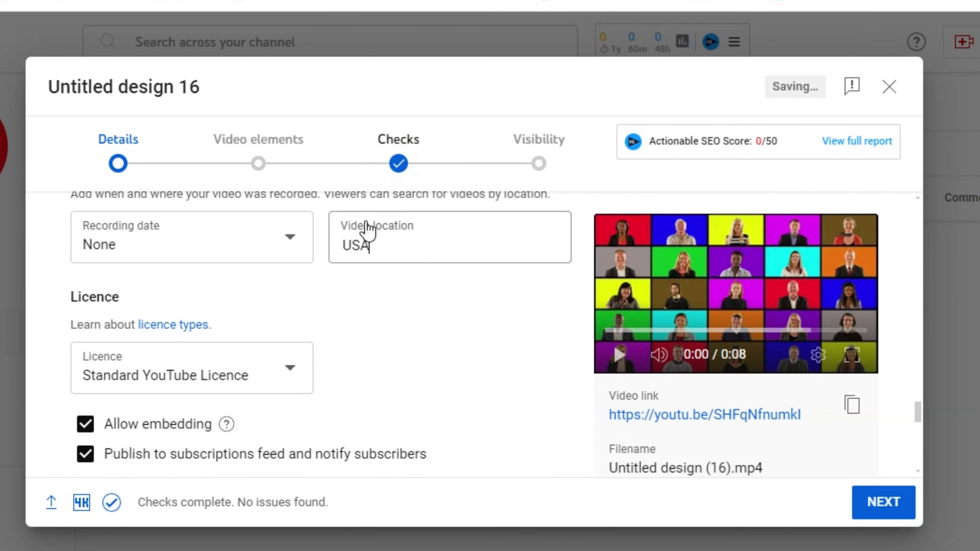